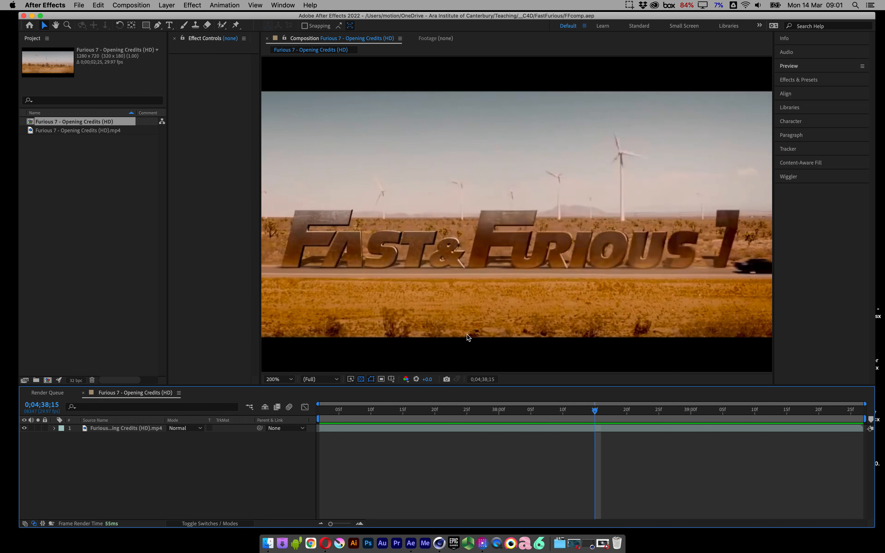
Switch to Cinema 4D and set the project's frame rate to 25 FPS in the project settings.
left_click(439, 543)
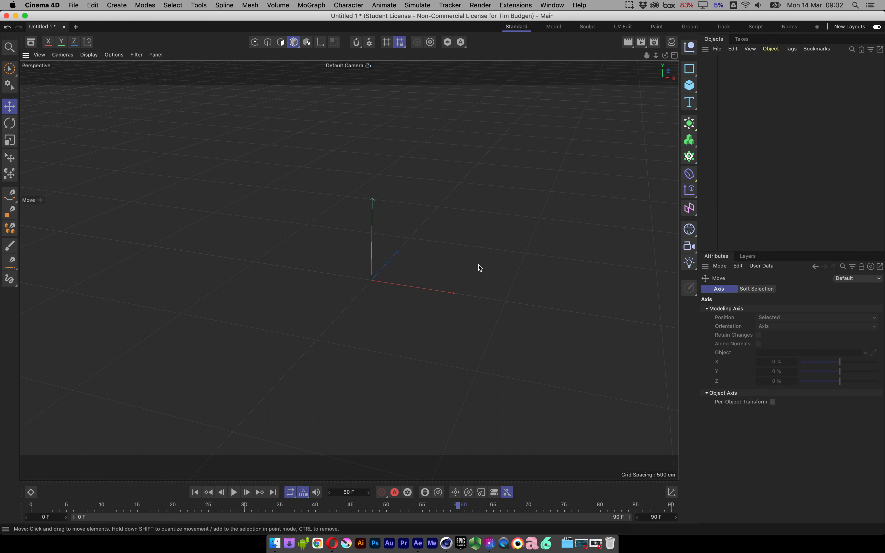
key("super+d")
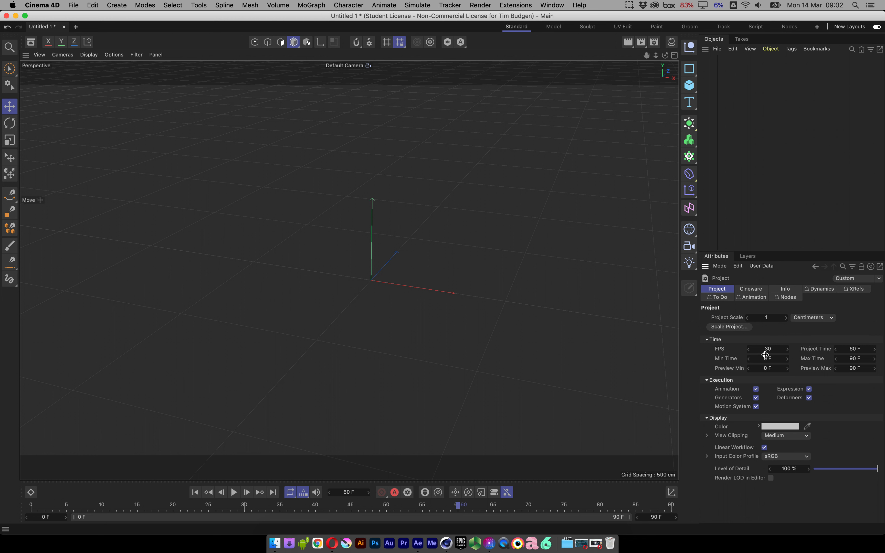
left_click(772, 350)
type("25")
key("Return")
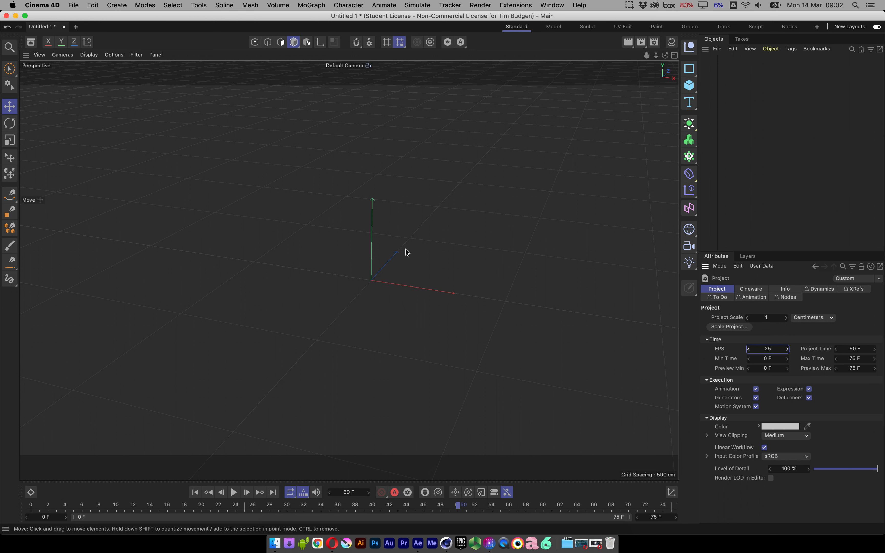
Open the render settings and choose the Physical renderer with the Adaptive sampler and Automatic sampling quality.
left_click(339, 212)
key("super+b")
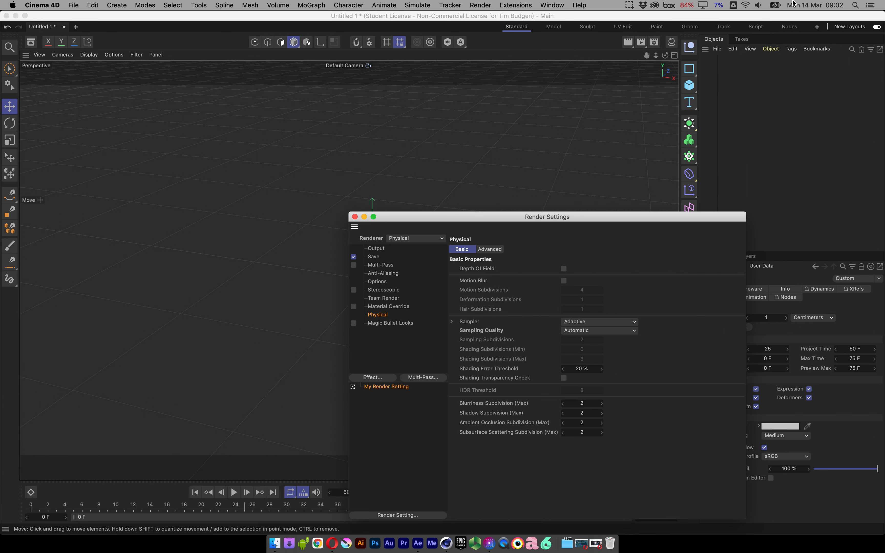
left_click_drag(679, 217, 520, 117)
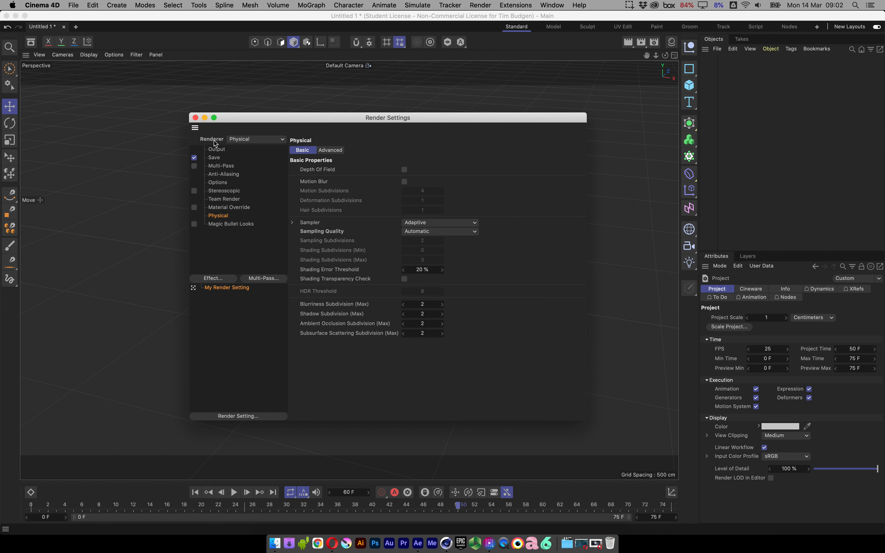
left_click(234, 143)
left_click(245, 159)
left_click(428, 223)
left_click(422, 241)
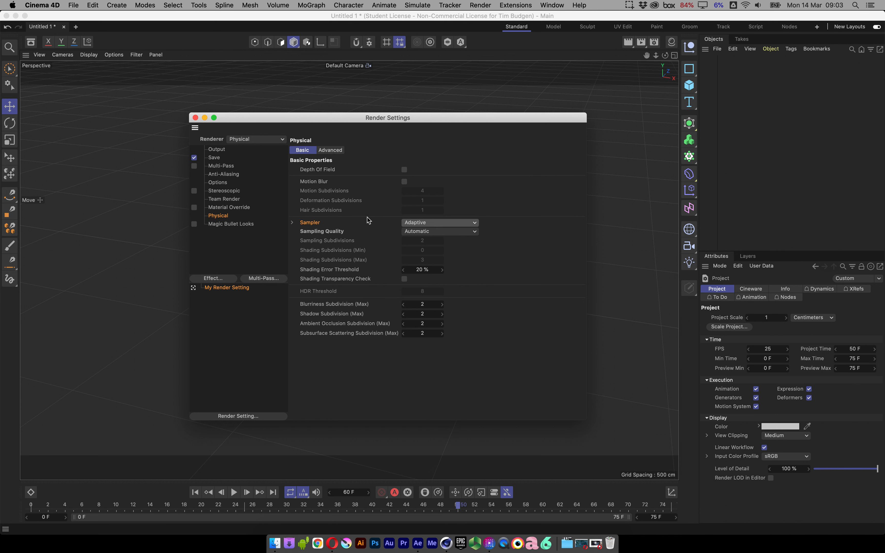
left_click(428, 231)
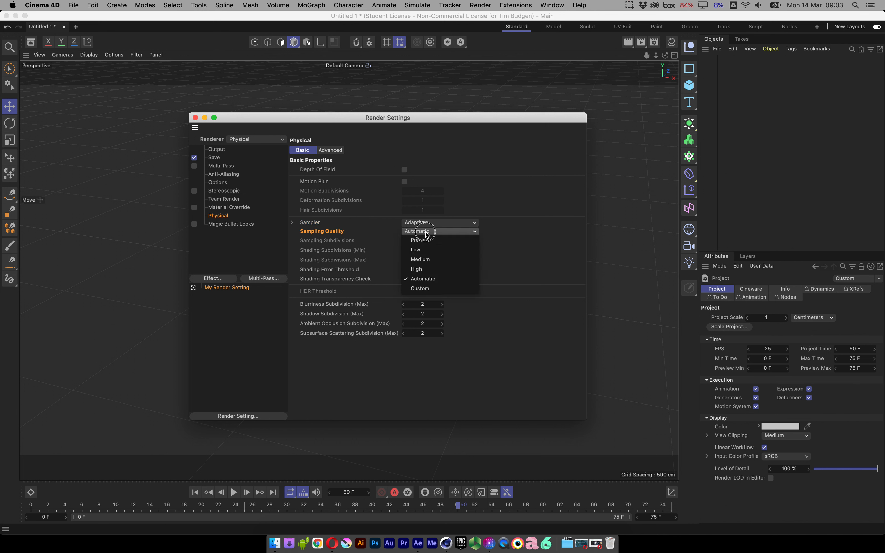
left_click(433, 280)
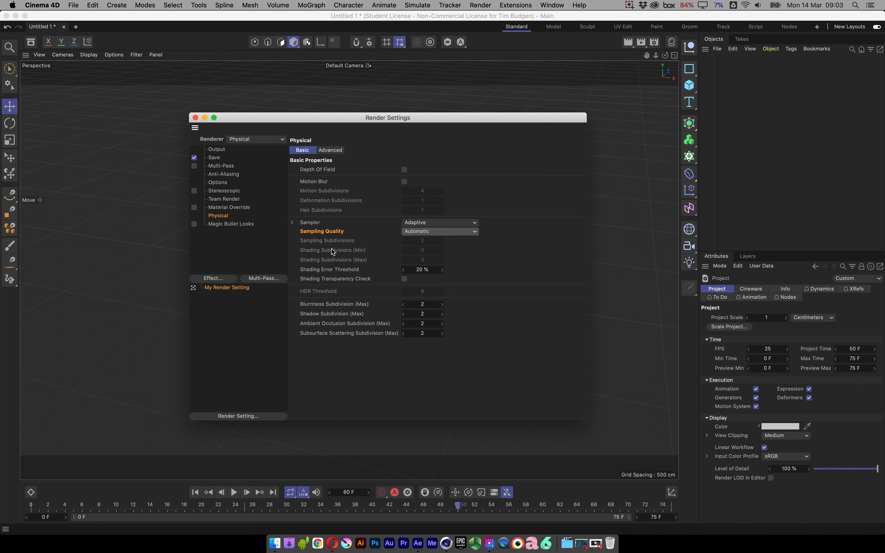
Try a shading error threshold of 10 % and set it back to 20 %.
left_click(340, 269)
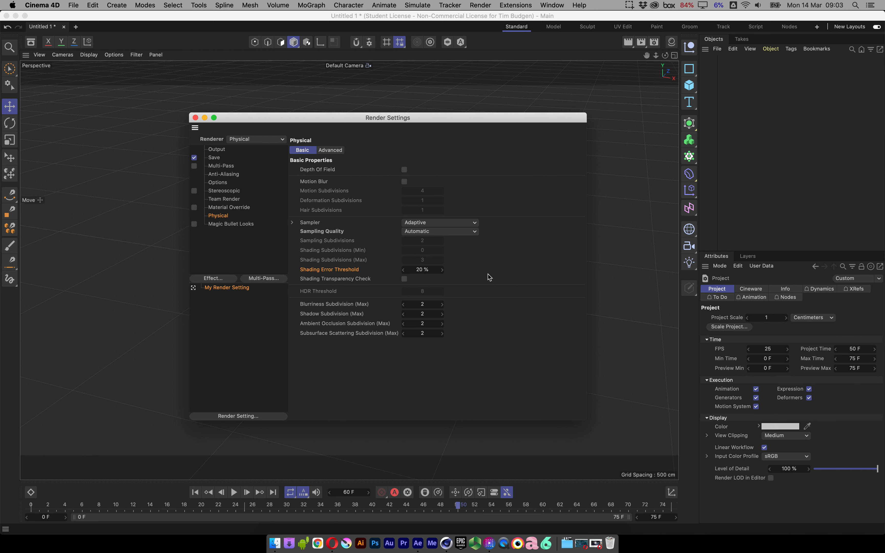
left_click(429, 271)
type("10")
key("Return")
left_click(435, 271)
type("20")
key("Return")
Set the file format of the saved render to PNG.
left_click(215, 158)
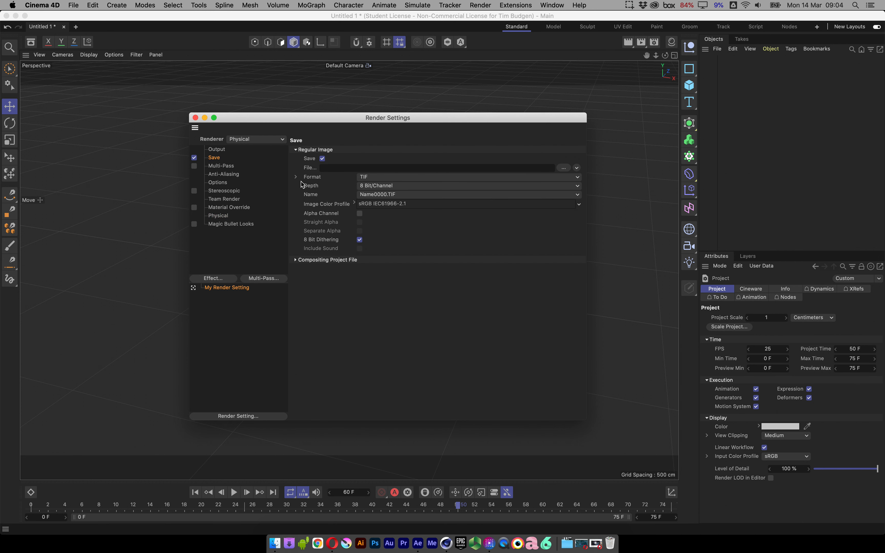
left_click(371, 176)
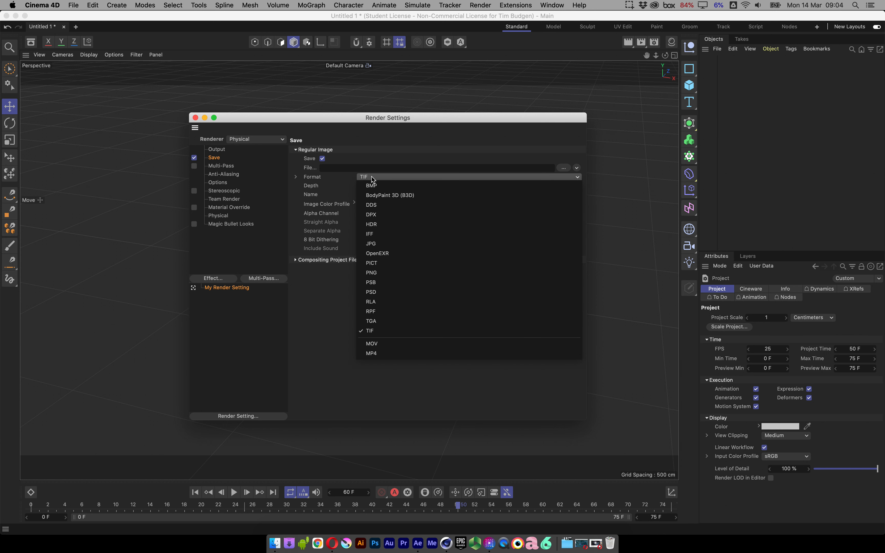
left_click(394, 273)
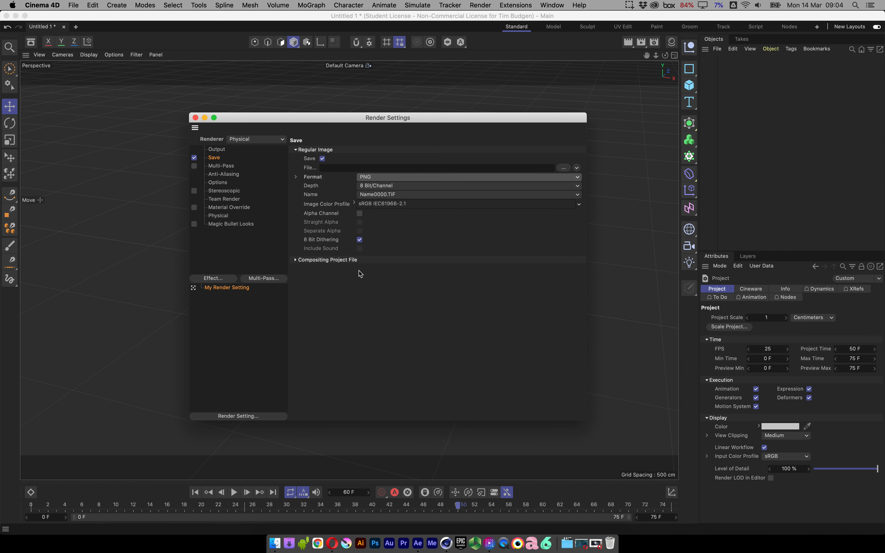
Set the render's output file to Fast in the FH folder and include the alpha channel.
left_click(563, 168)
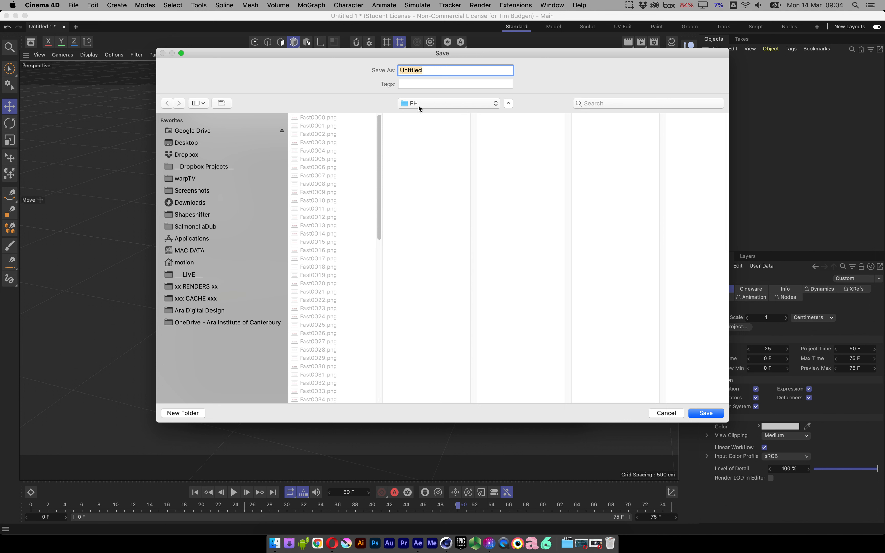
left_click(432, 72)
double_click(431, 71)
type("Fast")
left_click(715, 420)
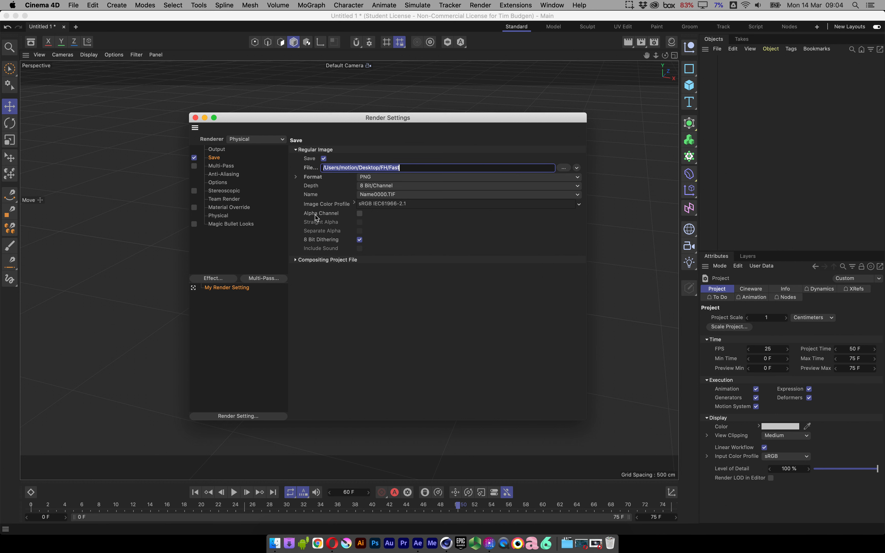
left_click(359, 214)
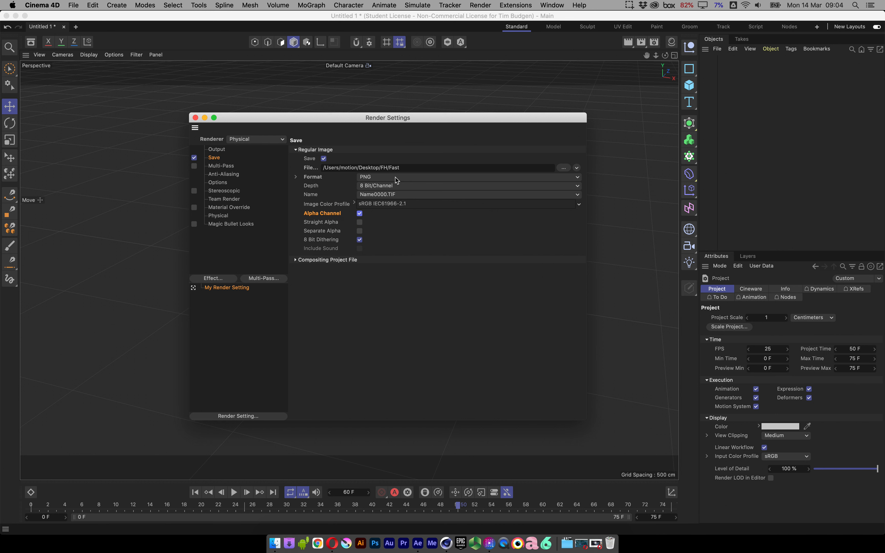
Set the render output size to 1920 x 1080 pixels.
left_click(219, 150)
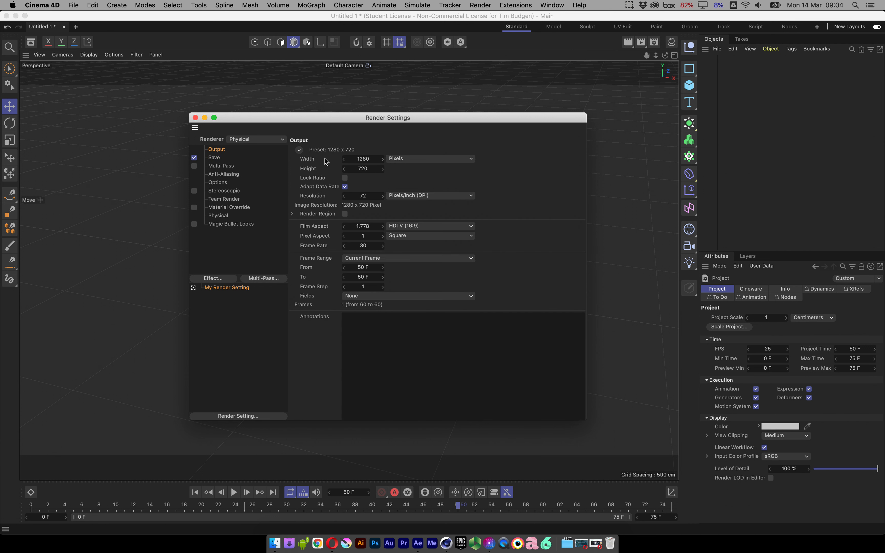
left_click(361, 159)
type("1920")
left_click(366, 169)
type("1080")
key("Return")
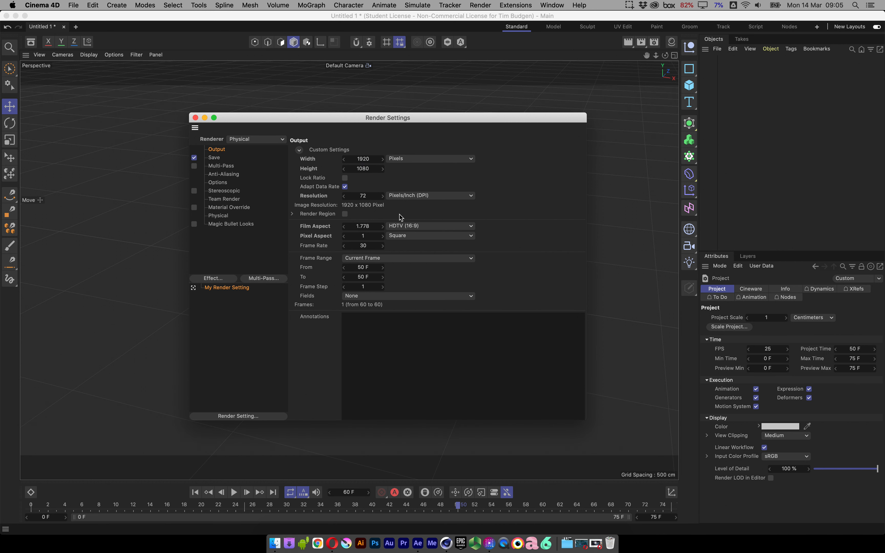
Set the render output frame rate to 25 and close the render settings.
left_click(365, 246)
type("25")
key("Return")
left_click(364, 257)
left_click(474, 257)
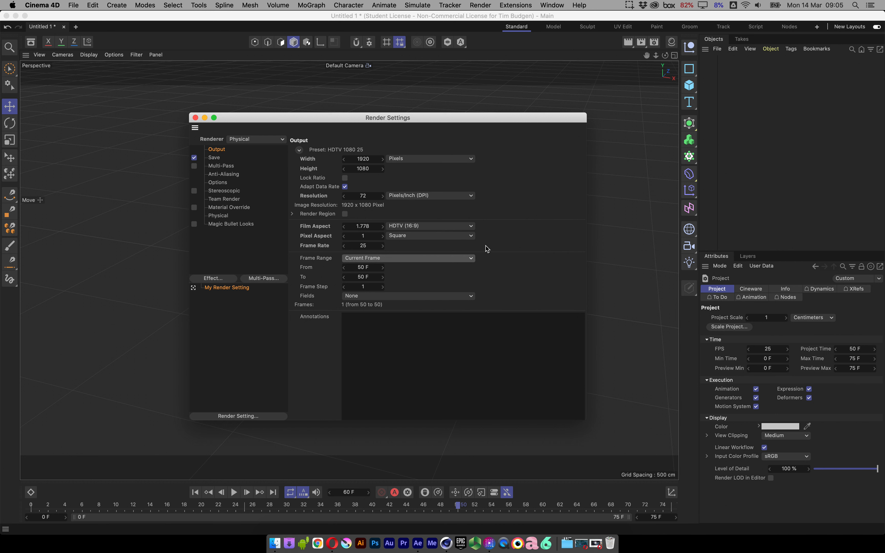
left_click_drag(445, 257, 531, 278)
left_click(195, 118)
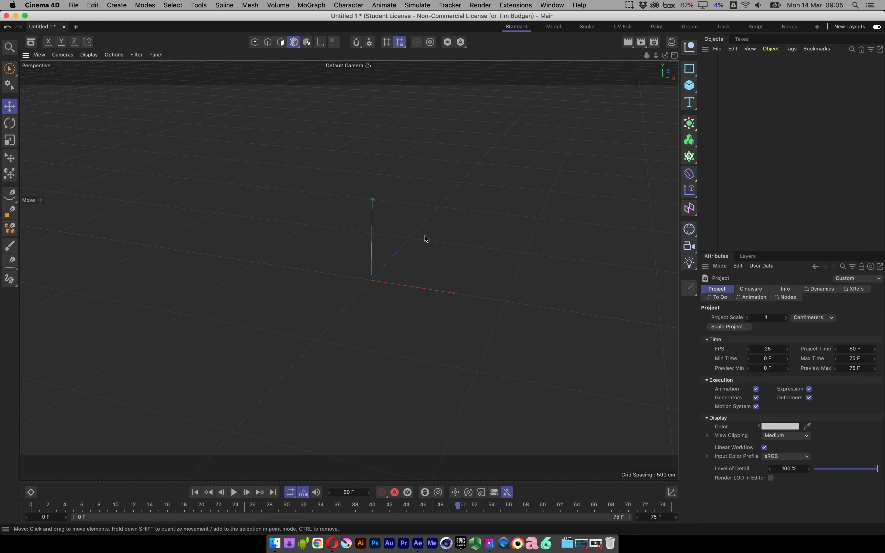
Save the project under the name FAST in the FH folder.
left_click(73, 5)
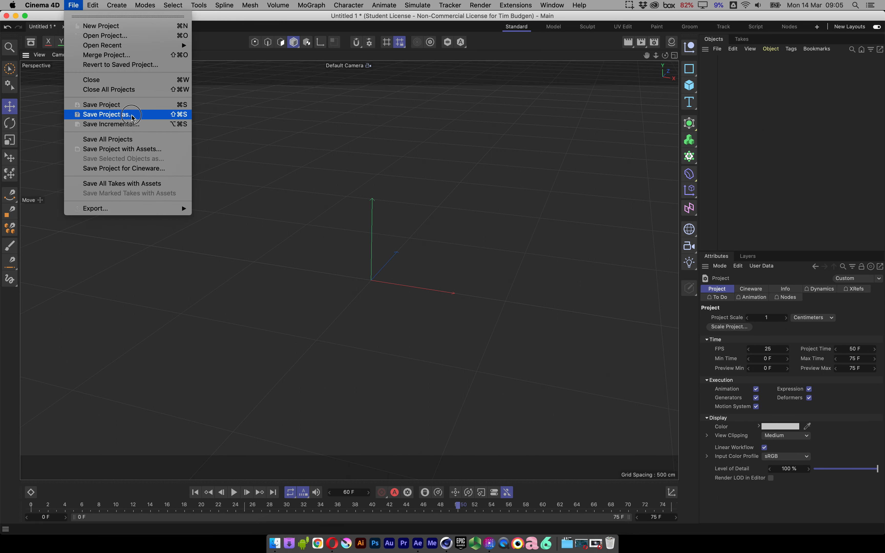
left_click(109, 114)
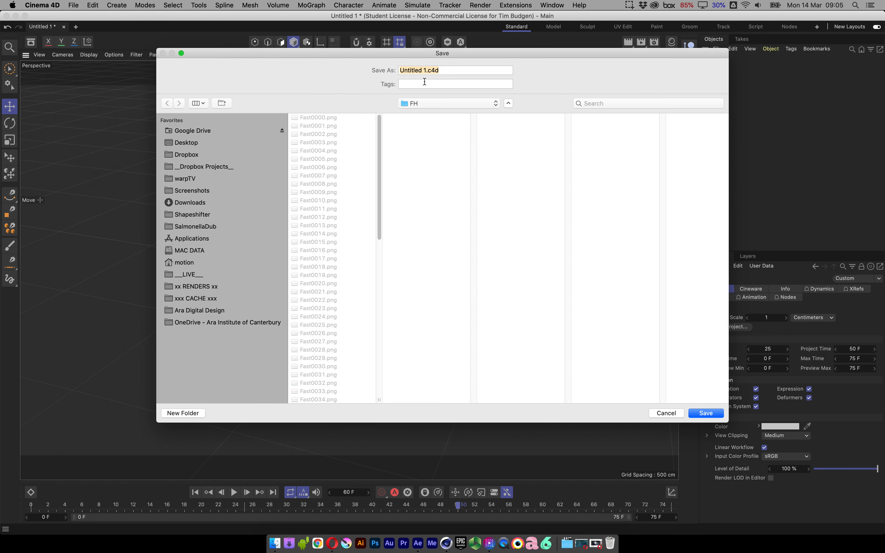
left_click(425, 82)
triple_click(436, 68)
type("FAST")
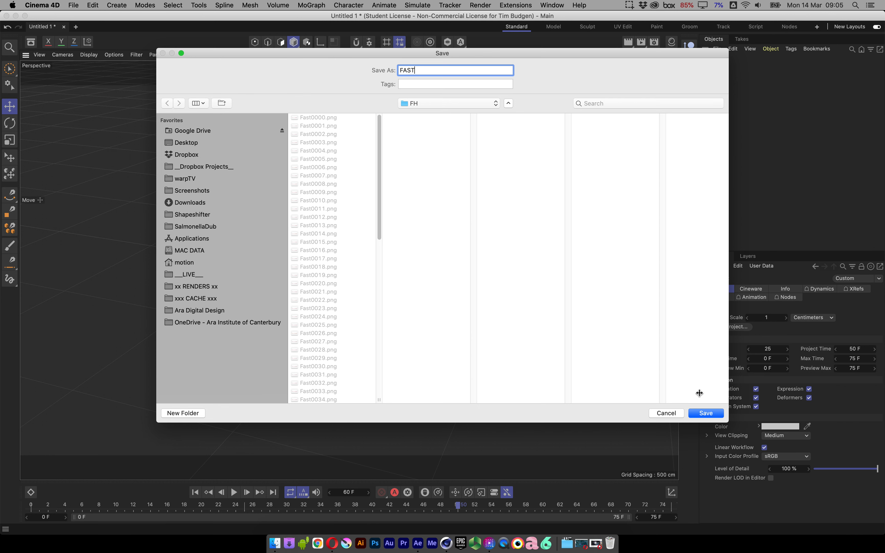
left_click(709, 412)
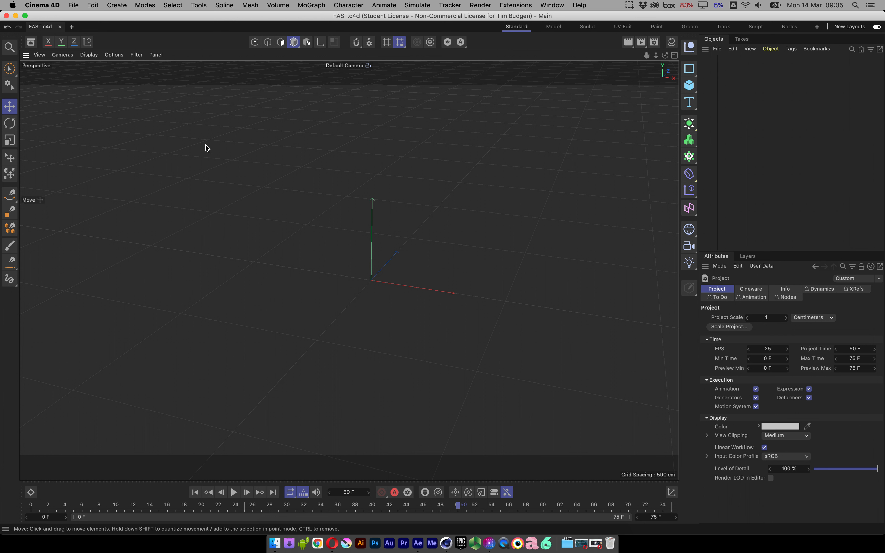
Add a 3D Text mesh primitive to the empty scene.
left_click(313, 6)
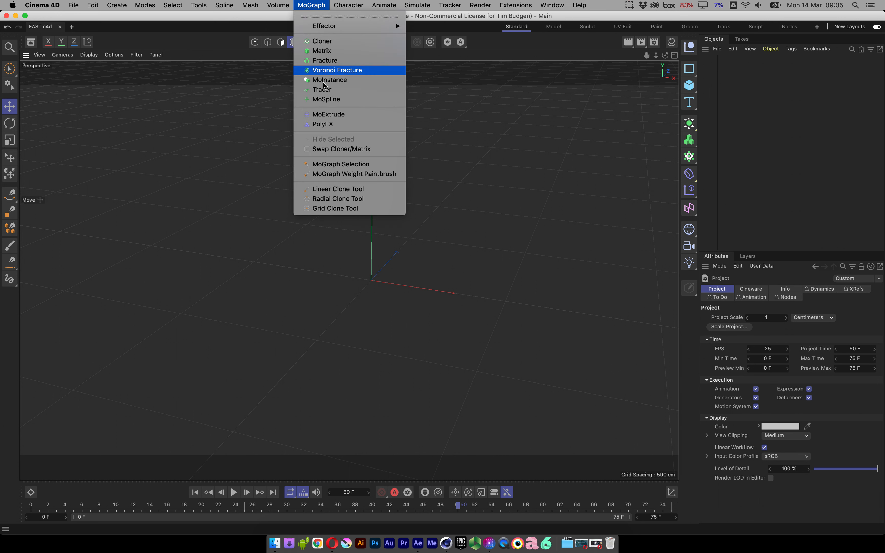
left_click(318, 17)
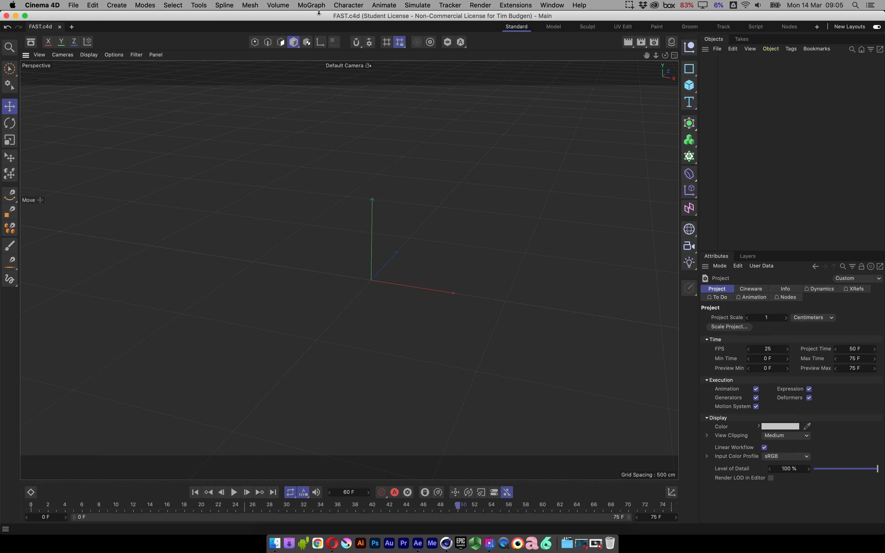
left_click(116, 5)
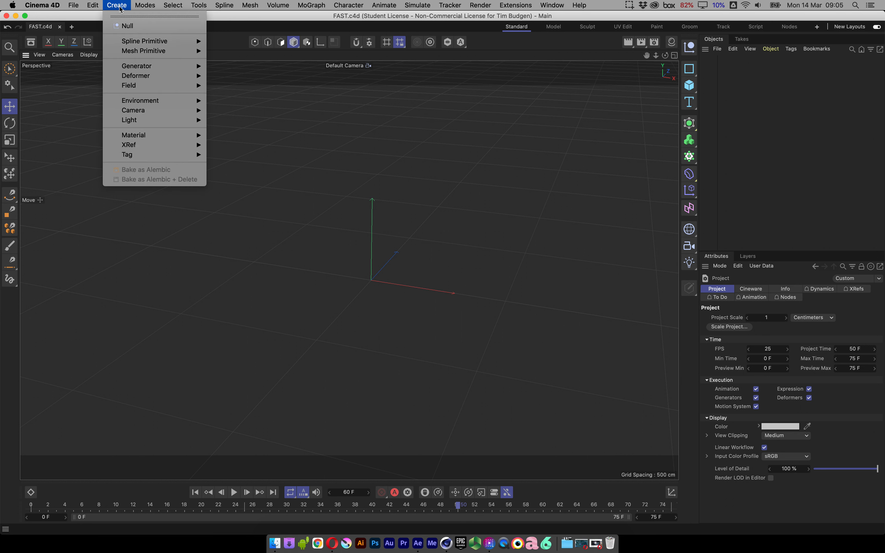
mouse_move(140, 52)
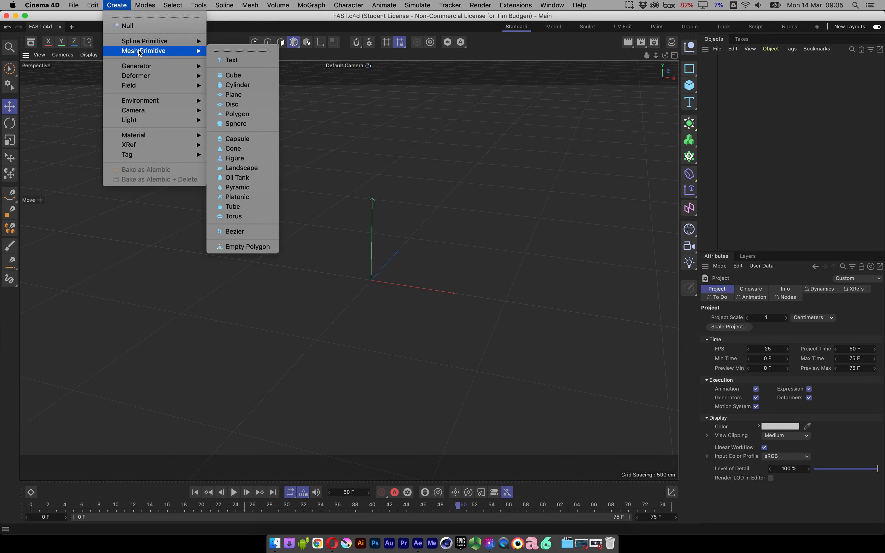
left_click(238, 61)
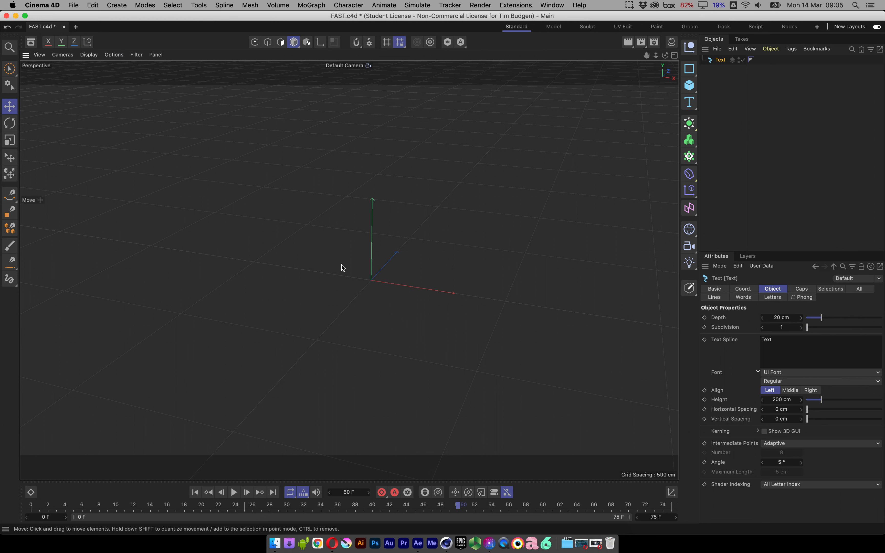
Replace the text object's default wording with FAST & HILARIOUS.
left_click_drag(424, 331, 422, 303, "alt")
right_click_drag(415, 298, 477, 267, "alt")
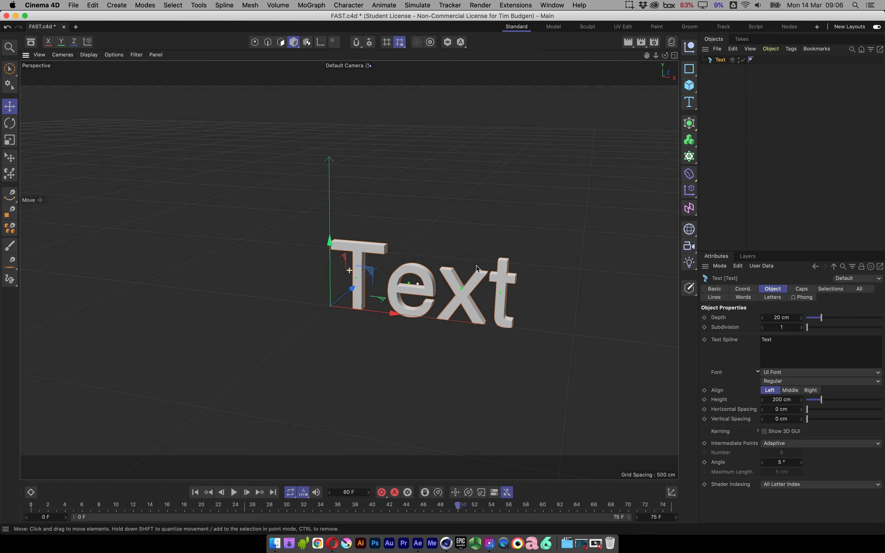
middle_click_drag(478, 267, 433, 212, "alt")
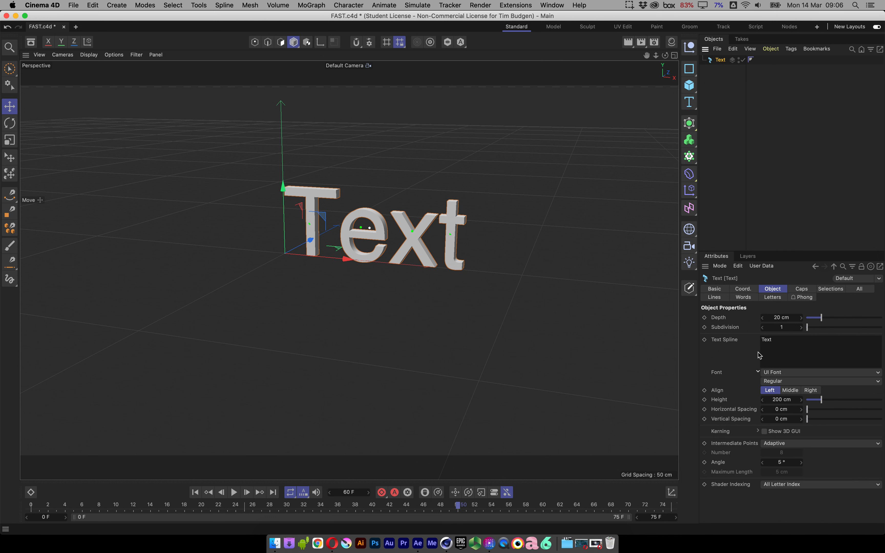
double_click(771, 340)
type("FAST & HILRIOUS")
left_click(791, 338)
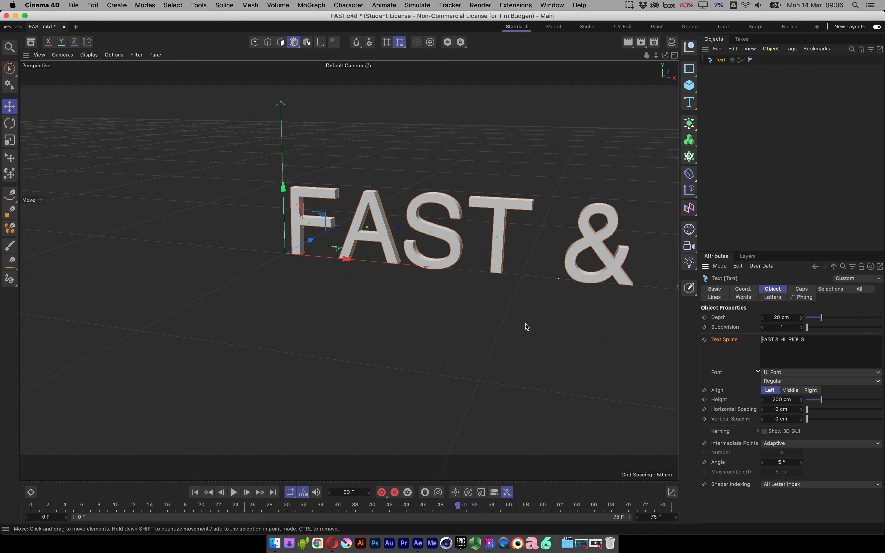
scroll(548, 264, "down", 3)
middle_click_drag(541, 262, 349, 296, "alt")
left_click(790, 340)
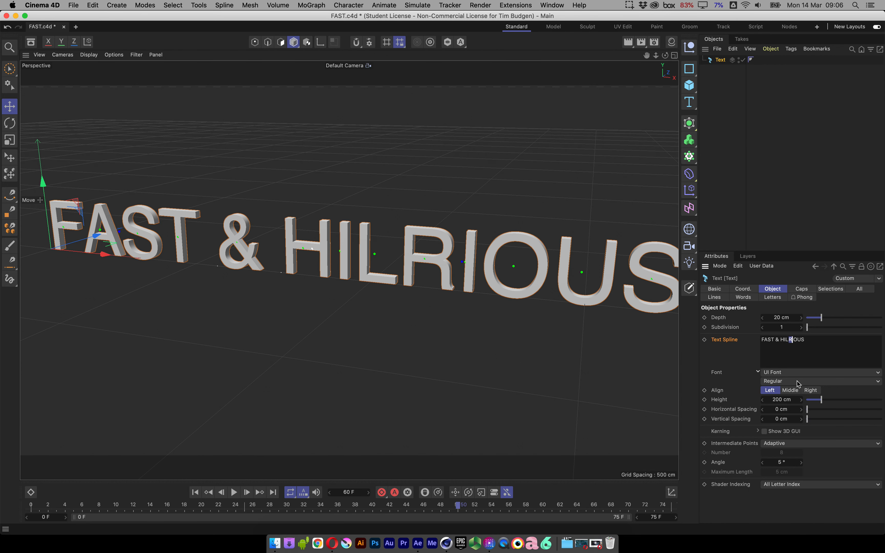
type("A")
left_click(743, 358)
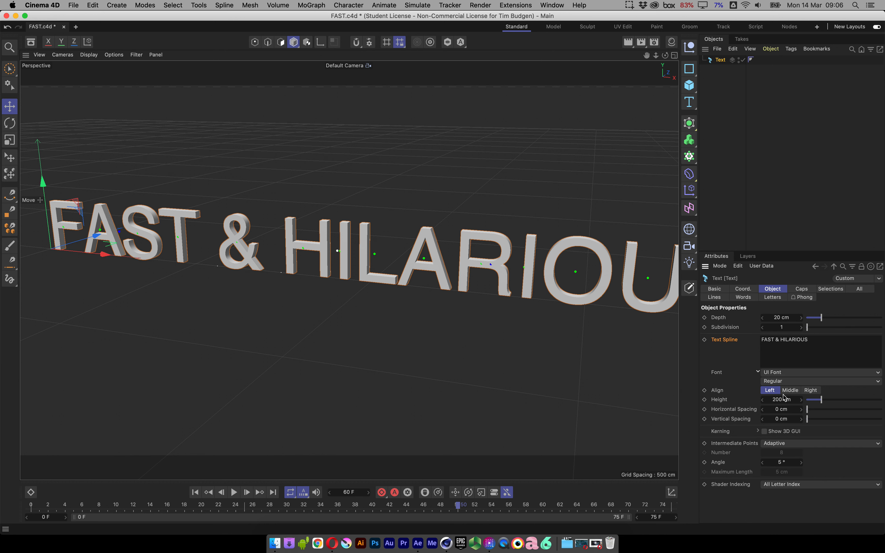
Set the alignment of the FAST & HILARIOUS text to Middle.
left_click(790, 390)
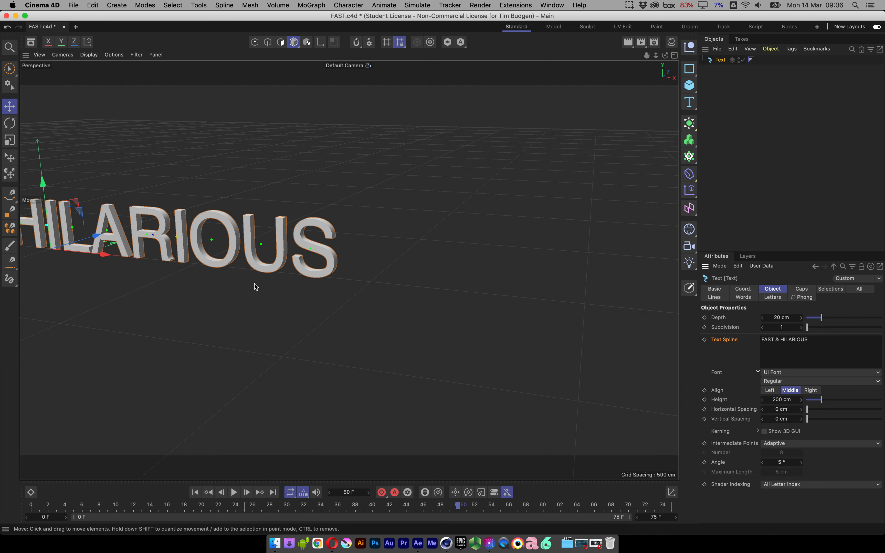
middle_click_drag(186, 234, 452, 239, "alt")
right_click_drag(452, 238, 410, 249, "alt")
left_click_drag(409, 249, 445, 255, "alt")
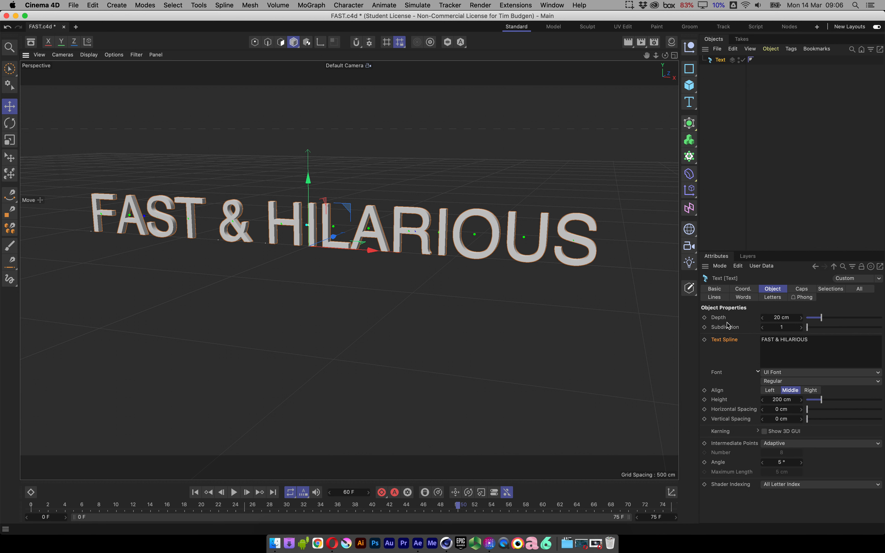
Change the font of the FAST & HILARIOUS text to BN Elements.
left_click(799, 372)
left_click(799, 373)
scroll(793, 259, "up", 10)
scroll(786, 259, "up", 10)
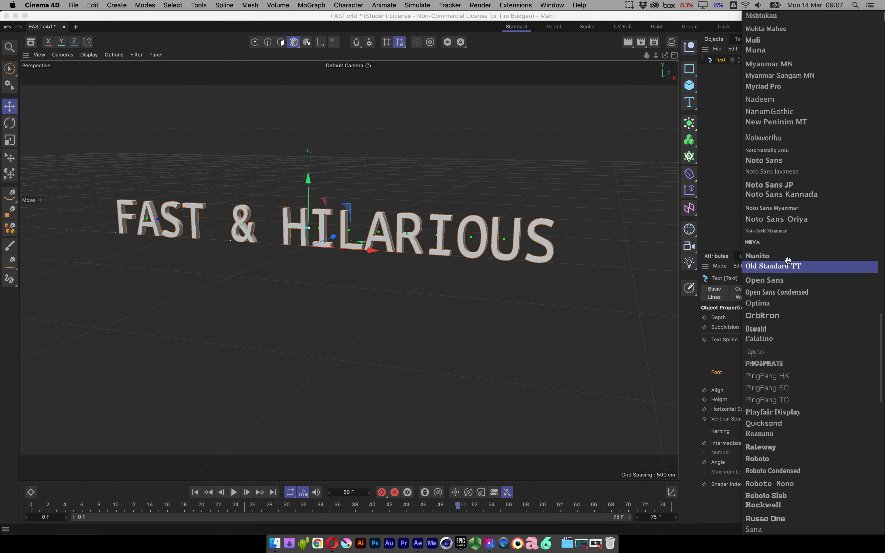
middle_click(786, 261)
scroll(787, 263, "up", 15)
scroll(789, 261, "up", 15)
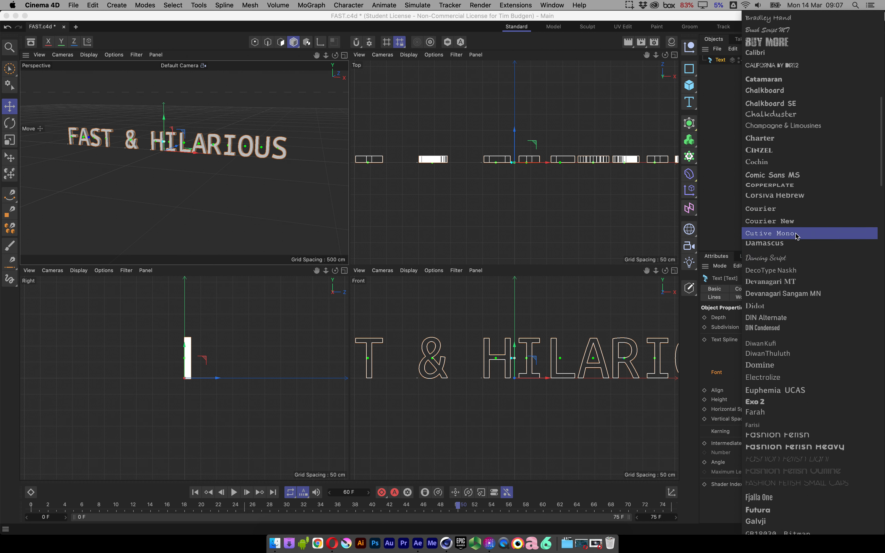
scroll(798, 234, "up", 2)
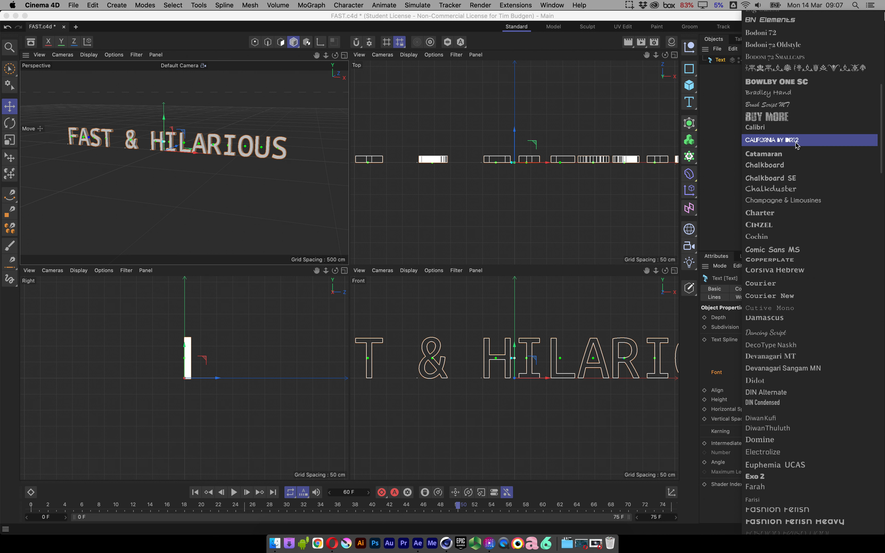
left_click(786, 26)
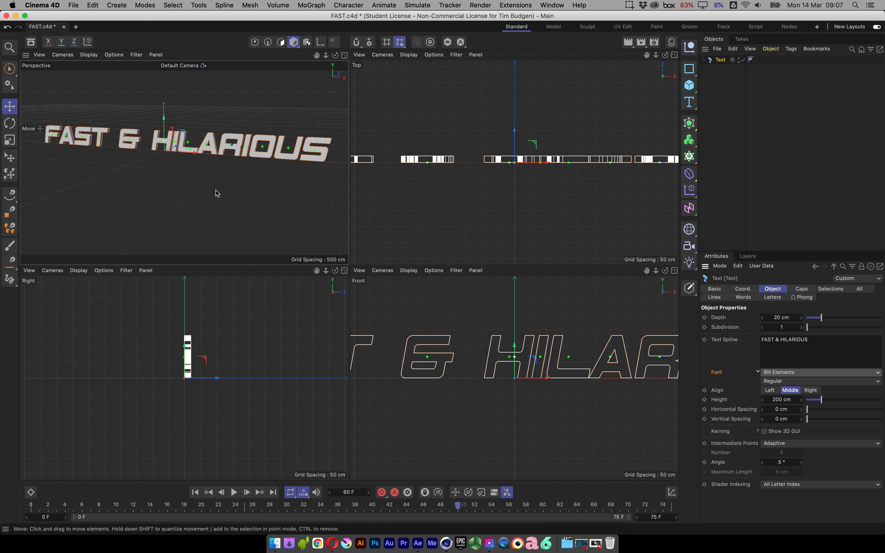
middle_click(195, 182)
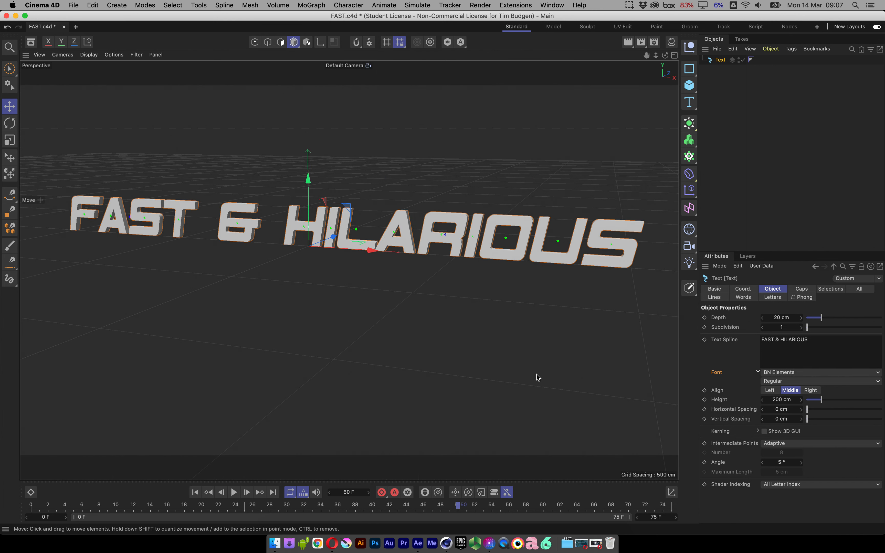
Switch between the four-view layout, the full Top view and the full Perspective view.
left_click(675, 56)
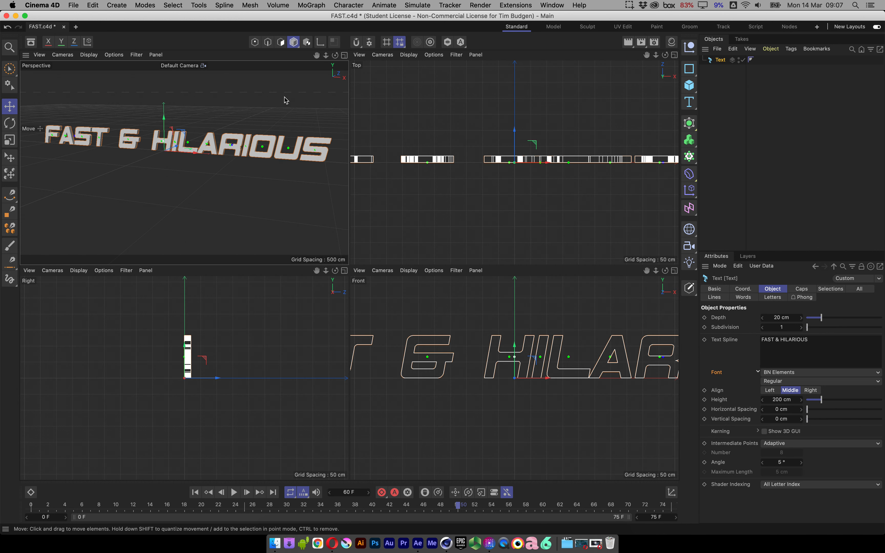
left_click(674, 55)
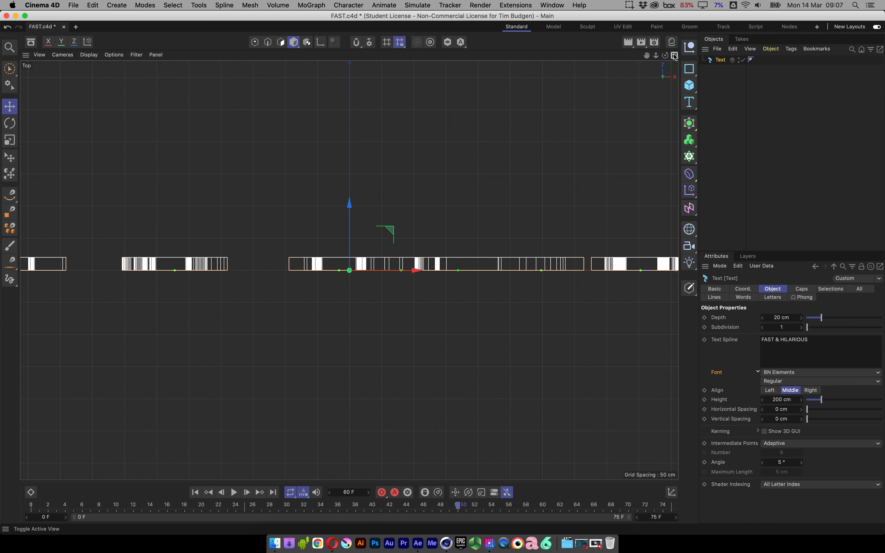
left_click(675, 56)
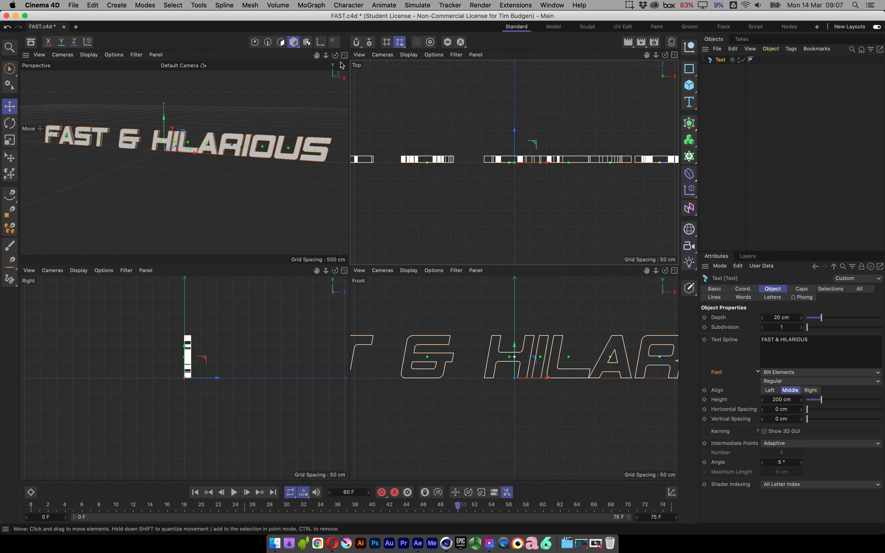
middle_click(342, 69)
Set the extrusion depth of the FAST & HILARIOUS text to 40 cm.
left_click_drag(348, 223, 358, 255, "alt")
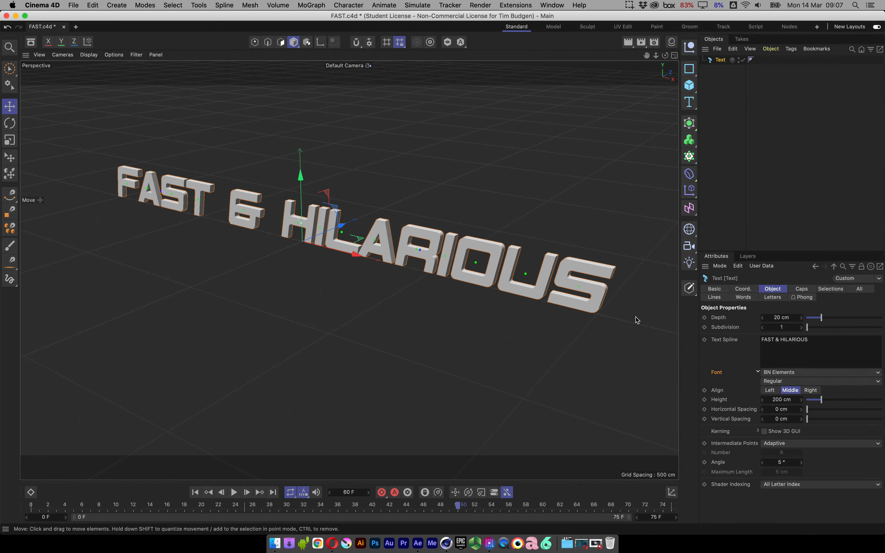
left_click_drag(669, 339, 541, 285, "alt")
scroll(539, 281, "up", 2)
middle_click_drag(539, 282, 497, 293, "alt")
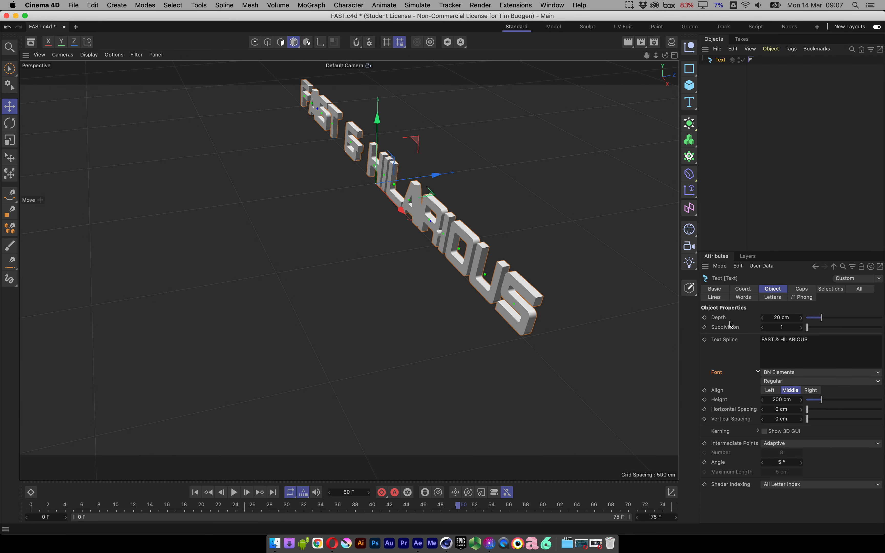
left_click_drag(784, 317, 791, 317)
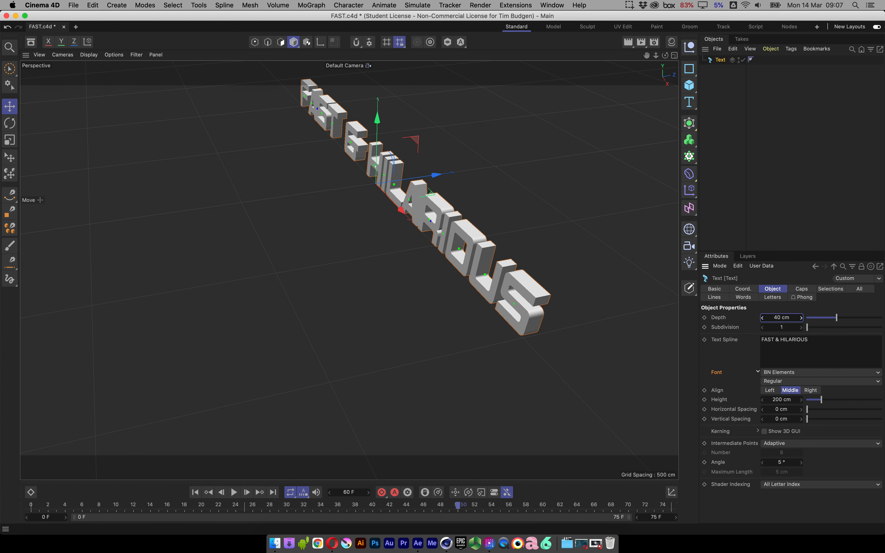
Examine the depth and the unbevelled edges of the letters up close, around the H of HILARIOUS.
left_click_drag(415, 277, 565, 223, "alt")
middle_click_drag(394, 237, 446, 241, "alt")
left_click_drag(447, 244, 290, 279, "alt")
right_click_drag(290, 279, 356, 277, "alt")
middle_click_drag(252, 275, 386, 272, "alt")
right_click_drag(387, 272, 496, 250, "alt")
left_click_drag(450, 257, 396, 192, "alt")
middle_click_drag(396, 192, 348, 271, "alt")
left_click_drag(353, 274, 387, 269, "alt")
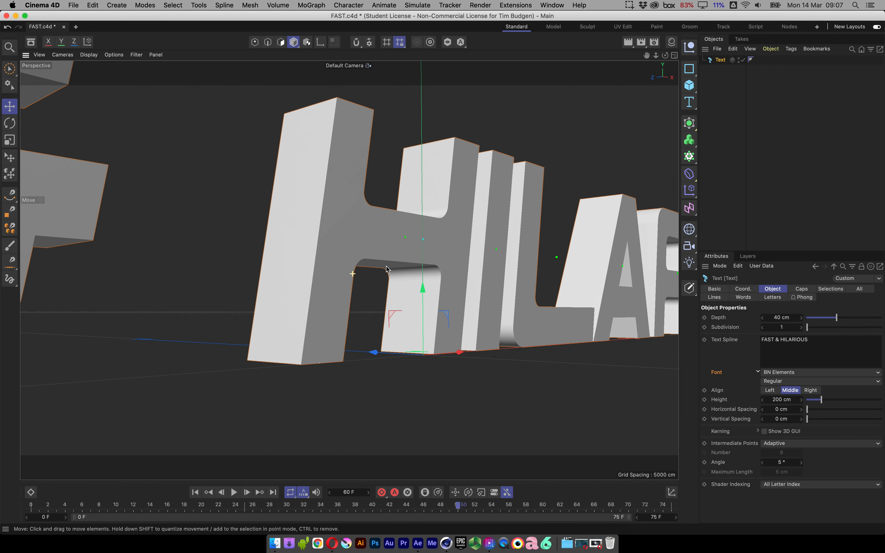
left_click_drag(368, 216, 375, 230, "alt")
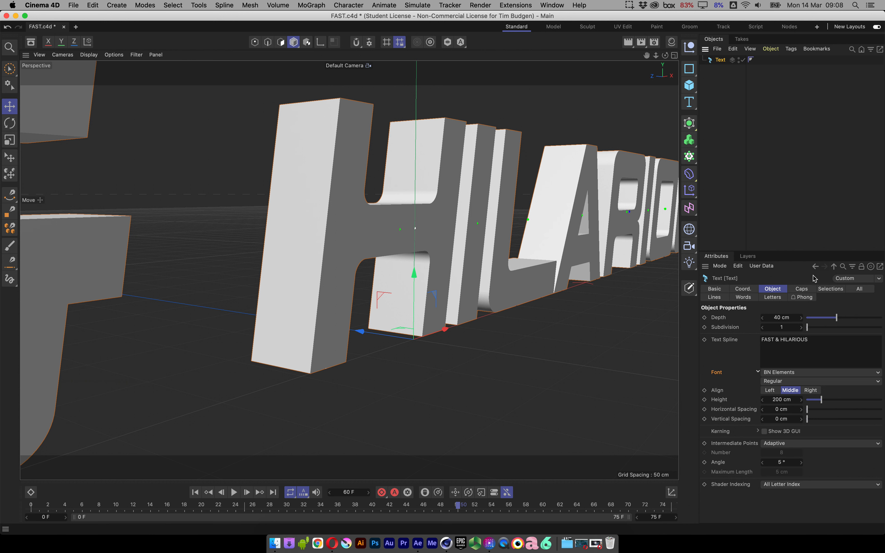
Bevel both caps of the text with a size of 2.71 cm, trying the Curve shape before choosing Step.
left_click(801, 289)
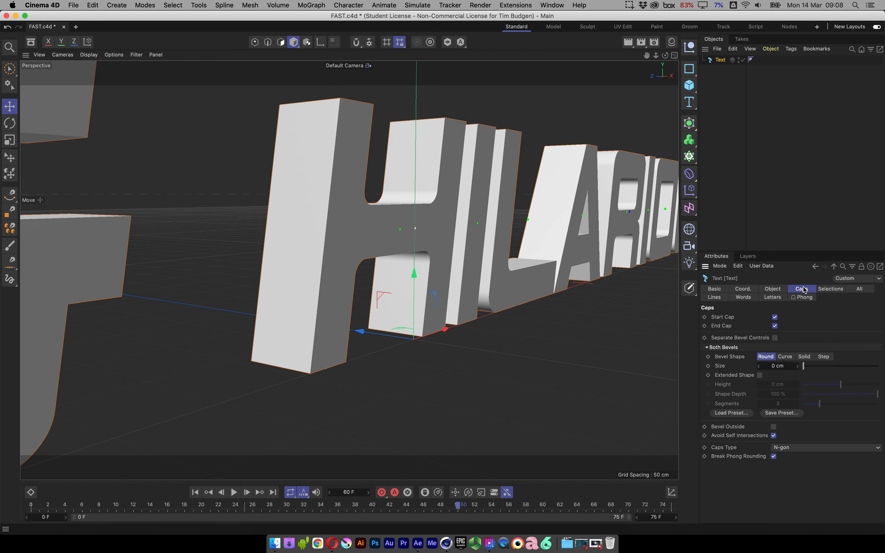
left_click(777, 365)
left_click_drag(777, 365, 799, 366)
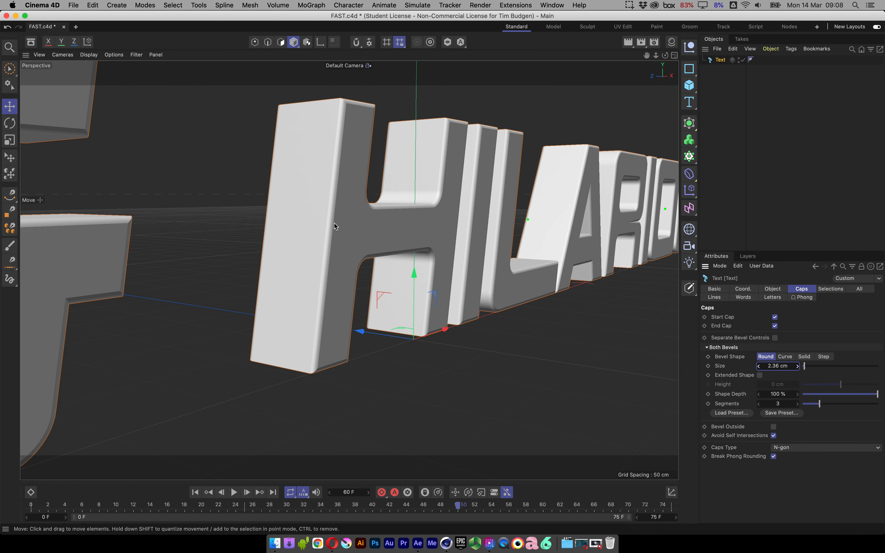
scroll(342, 240, "up", 10)
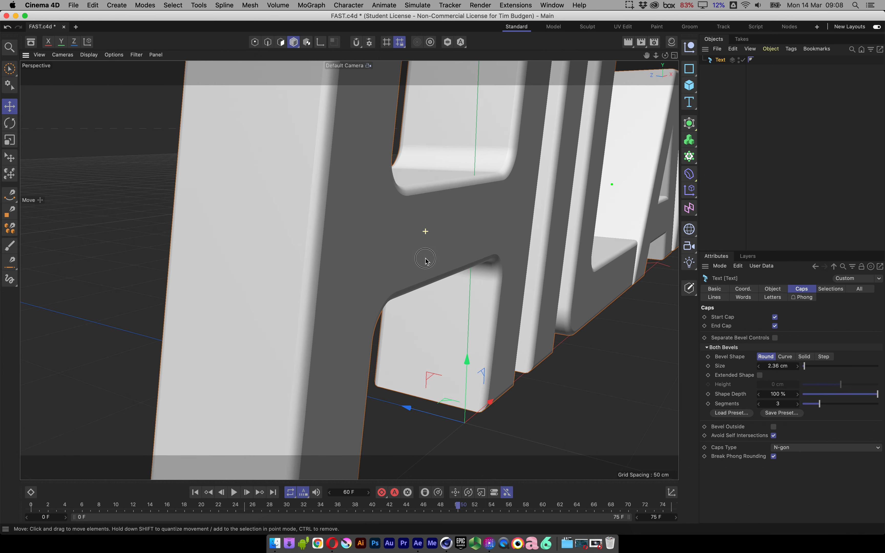
left_click_drag(349, 271, 456, 272, "alt")
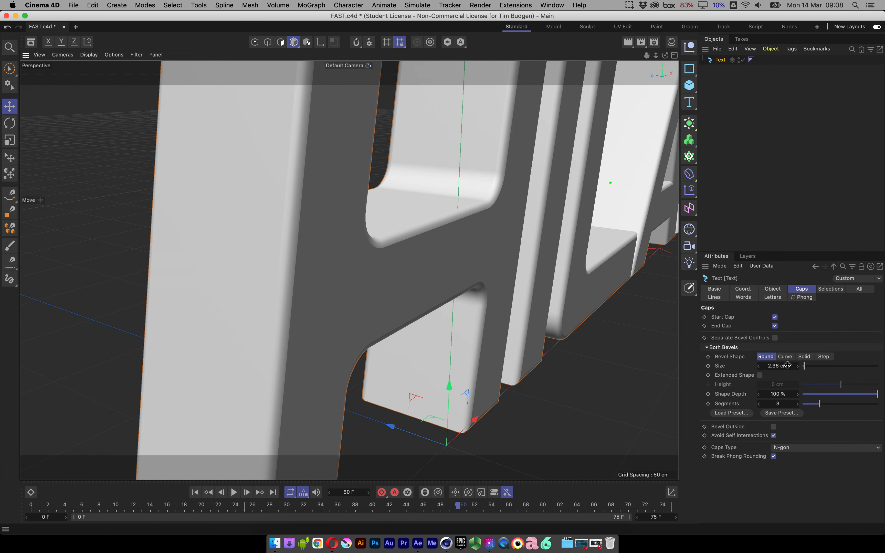
left_click_drag(772, 364, 781, 365)
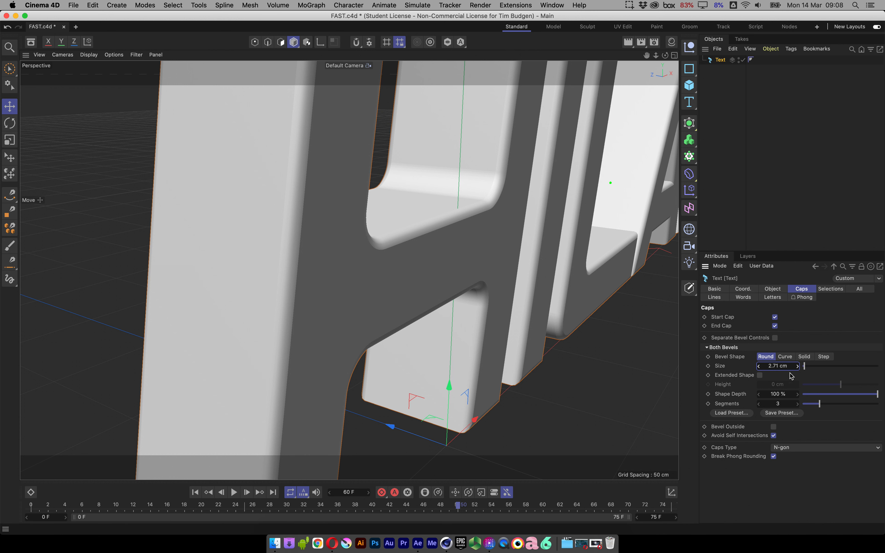
left_click(785, 357)
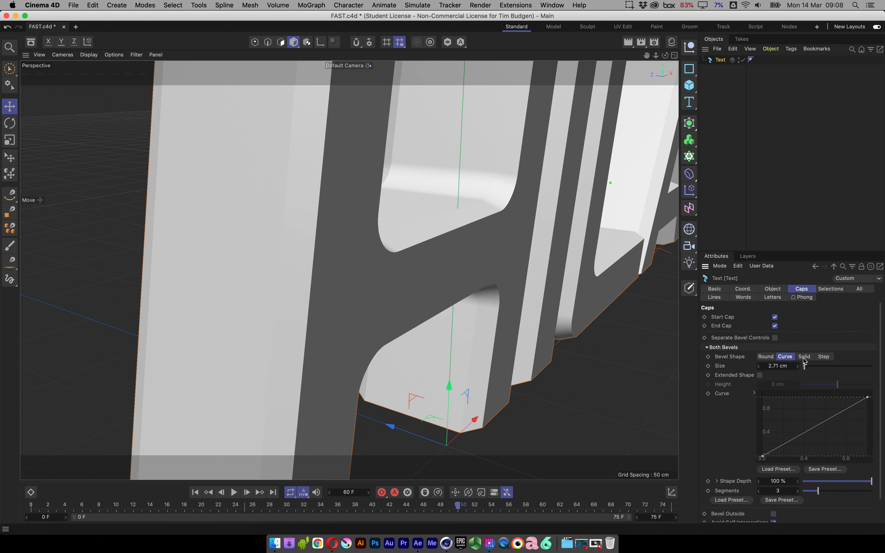
left_click(824, 357)
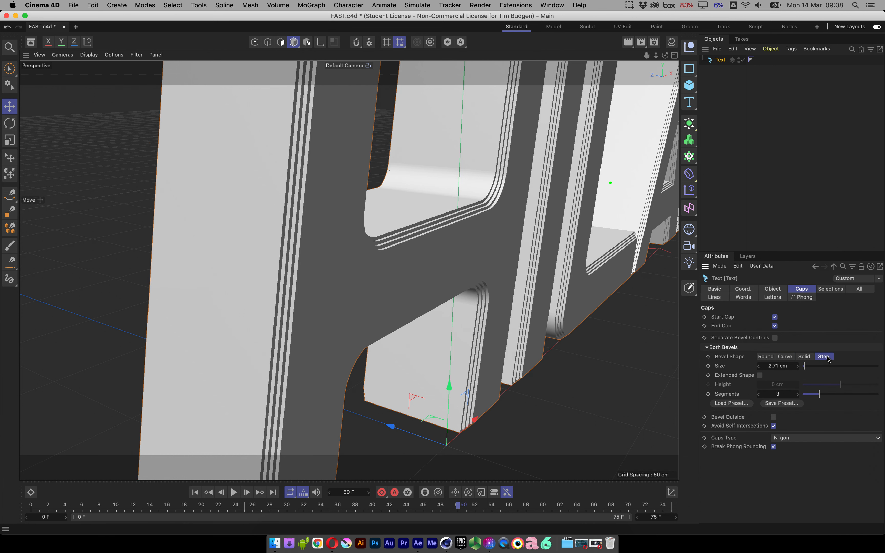
Examine the stepped bevel along the edges of the H from several angles up close.
left_click_drag(309, 233, 307, 178, "alt")
left_click_drag(322, 252, 270, 244, "alt")
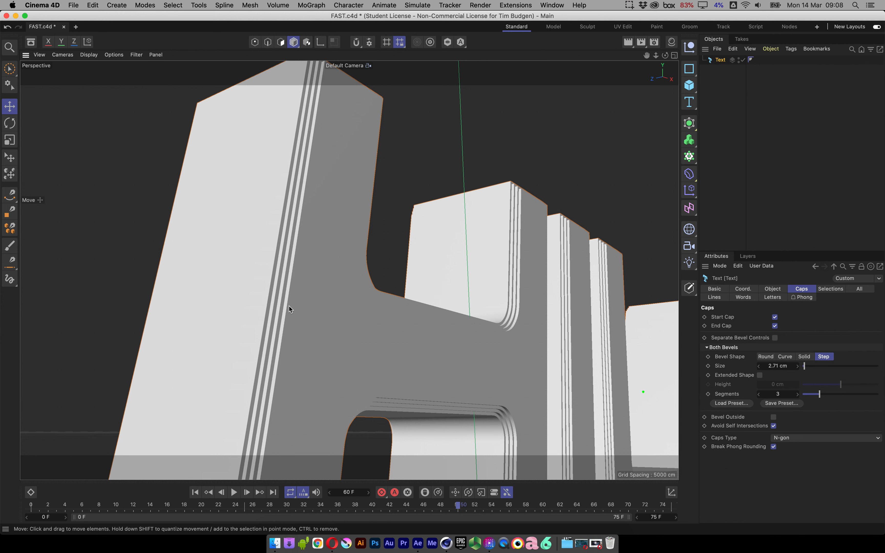
left_click_drag(289, 305, 279, 354, "alt")
scroll(478, 269, "down", 3)
middle_click_drag(478, 269, 417, 291, "alt")
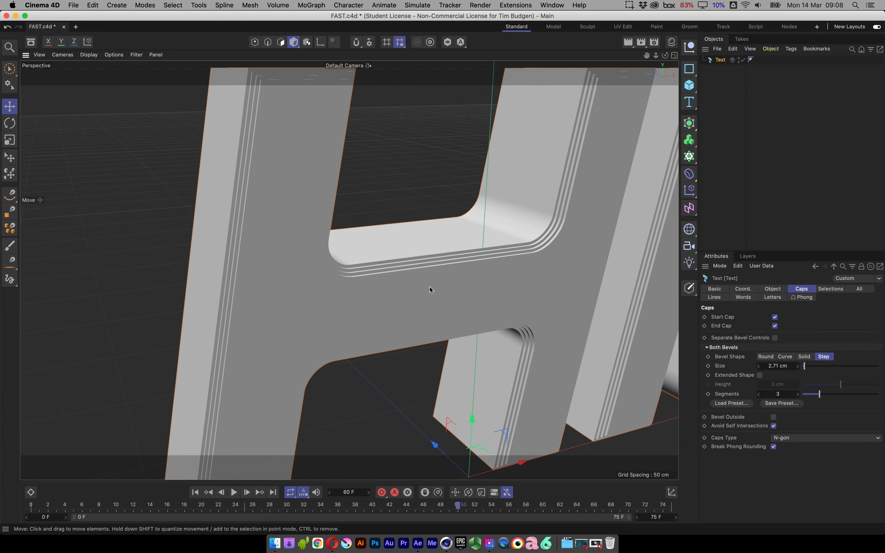
scroll(391, 310, "down", 5)
middle_click_drag(427, 327, 336, 303, "alt")
left_click_drag(336, 305, 452, 316, "alt")
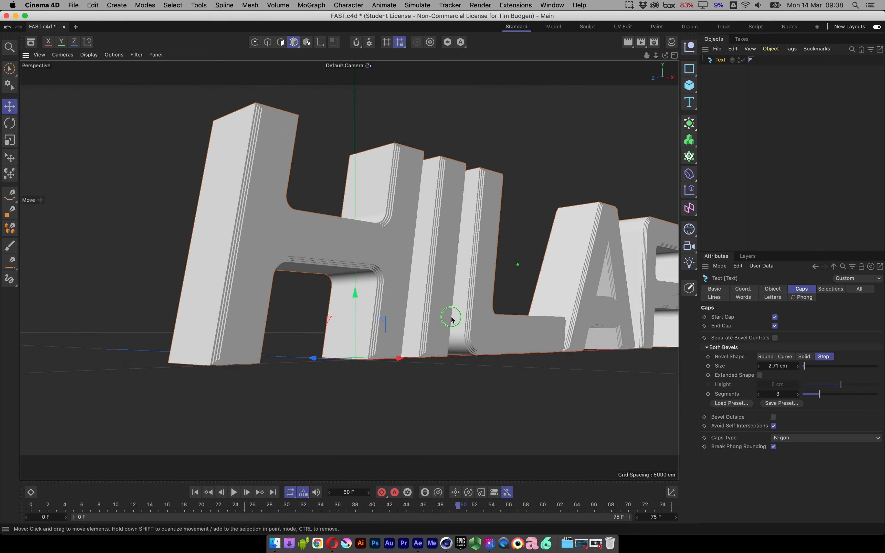
Examine the whole bevelled title from low and raised side angles, including the ampersand and the word FAST.
scroll(452, 316, "down", 5)
left_click_drag(367, 316, 410, 328, "alt")
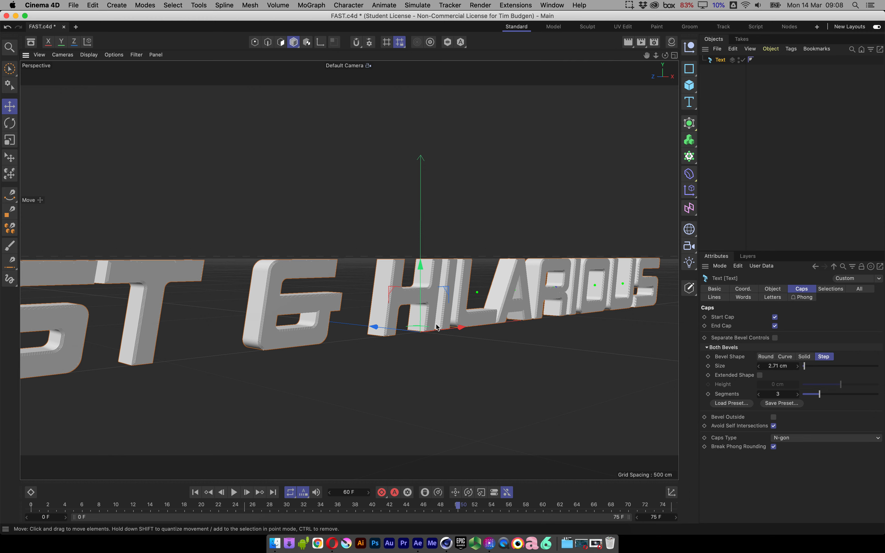
middle_click_drag(350, 301, 350, 271, "alt")
left_click_drag(426, 272, 448, 294, "alt")
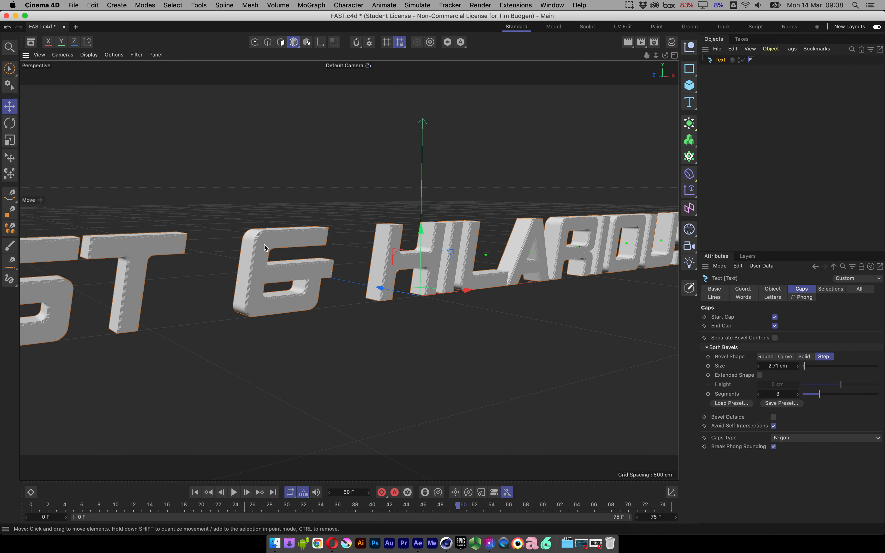
left_click_drag(340, 265, 358, 274, "alt")
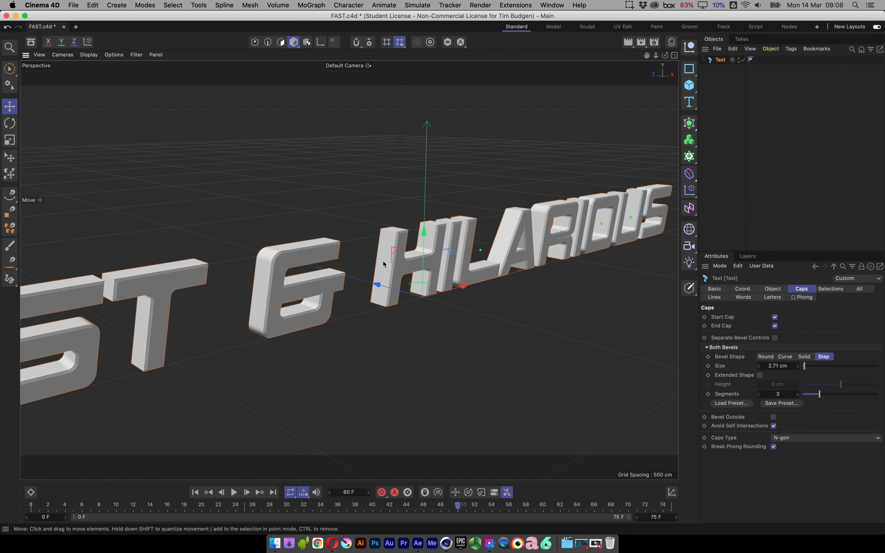
left_click_drag(282, 269, 296, 283, "alt")
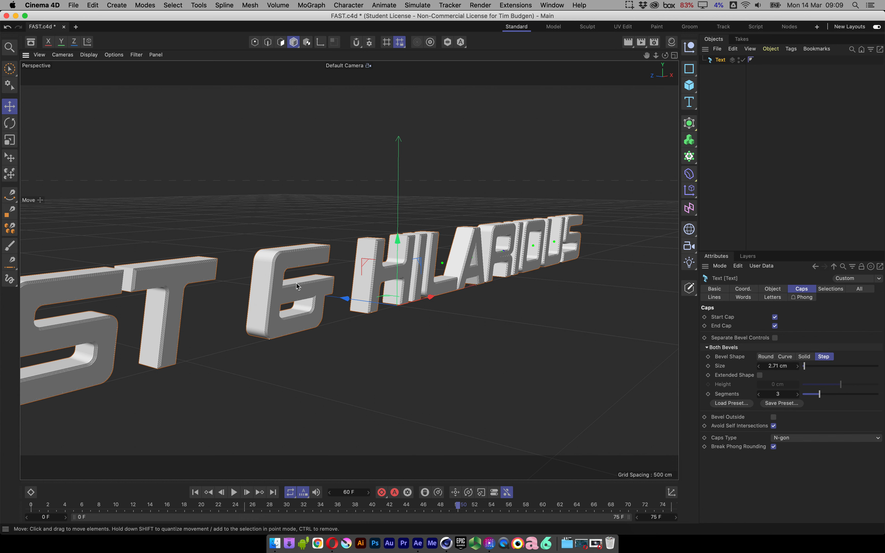
left_click_drag(297, 282, 427, 277, "alt")
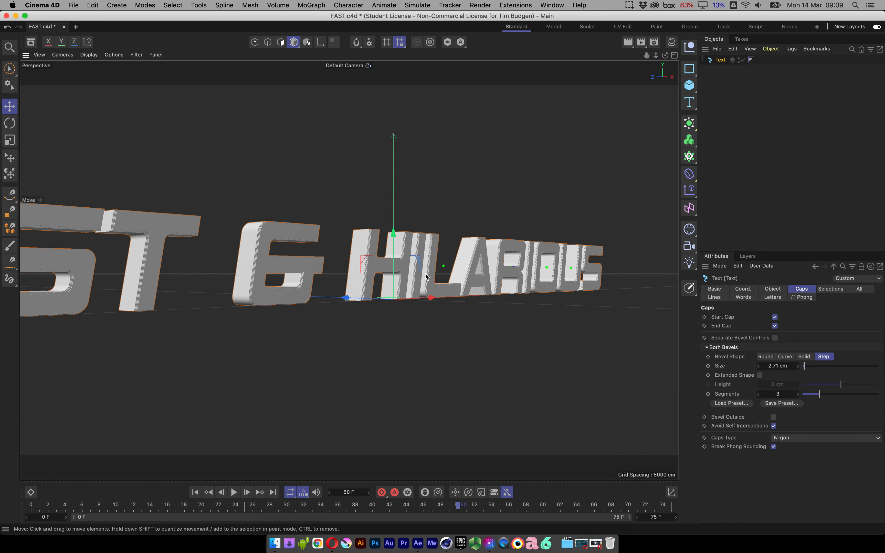
scroll(275, 262, "up", 3)
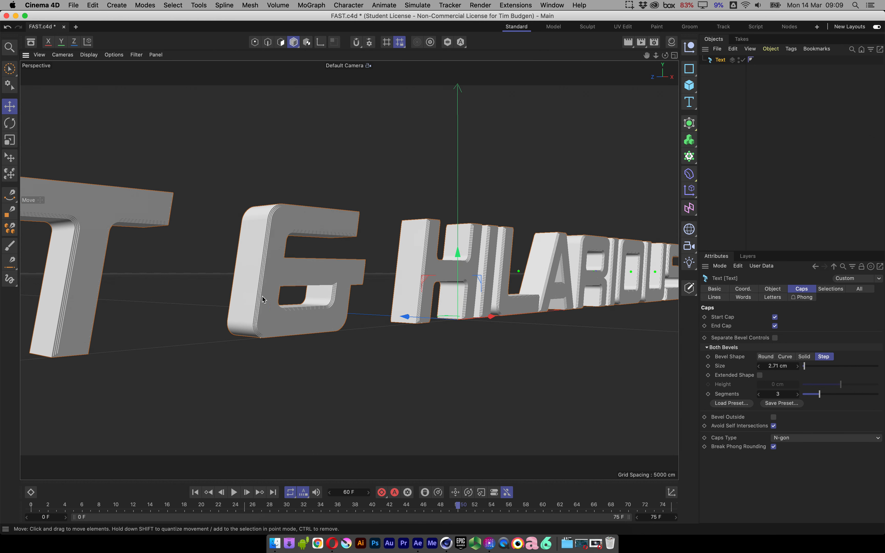
scroll(382, 301, "down", 5)
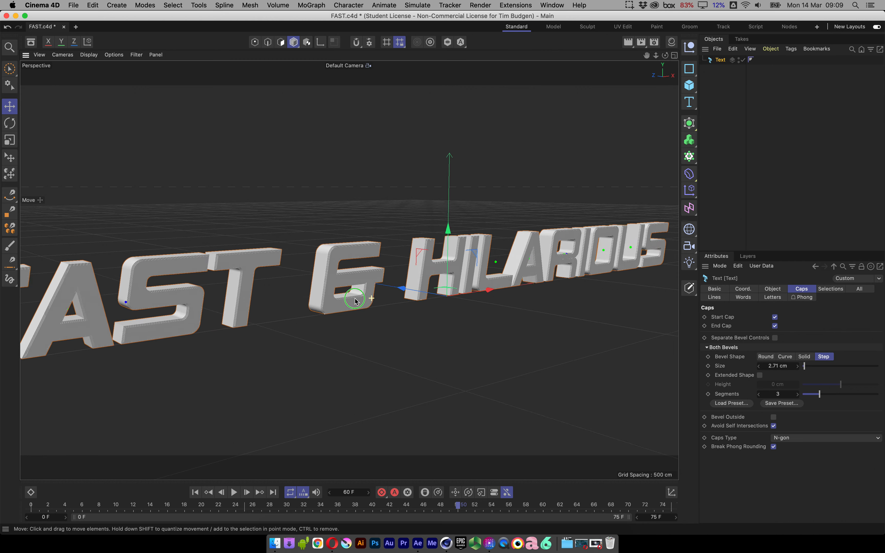
middle_click_drag(384, 298, 385, 290, "alt")
mouse_move(385, 290)
left_mouse_down("alt")
mouse_move(373, 285)
mouse_move(386, 281)
left_mouse_up("alt")
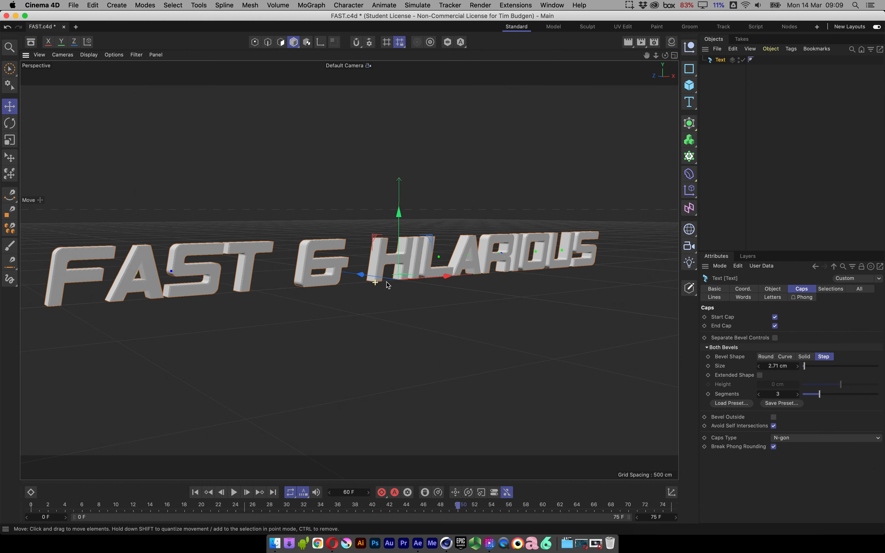
middle_click_drag(385, 280, 414, 277, "alt")
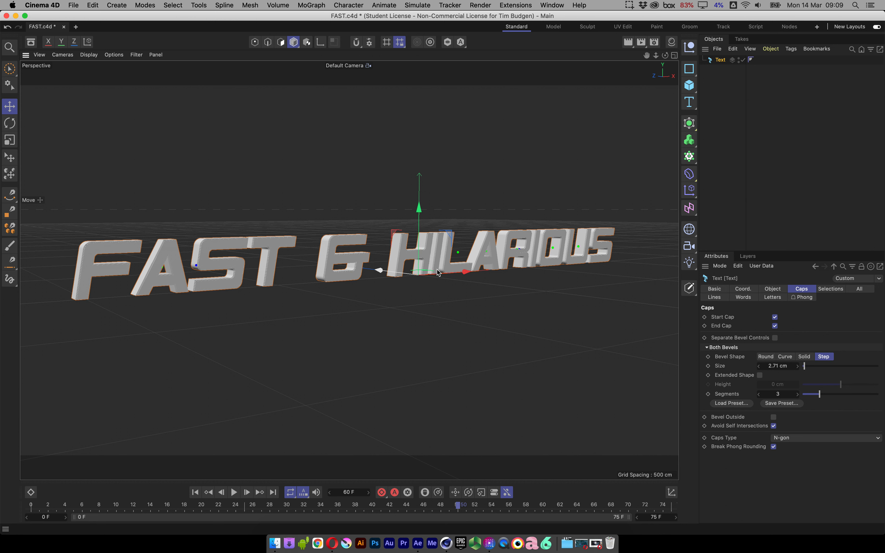
mouse_move(449, 277)
left_mouse_down("alt")
mouse_move(449, 292)
mouse_move(449, 283)
left_mouse_up("alt")
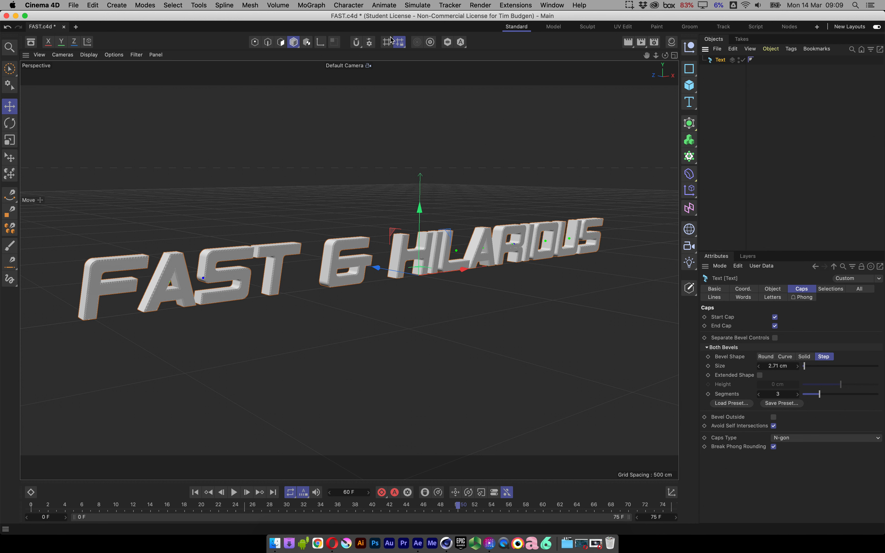
Add a Plain effector to the selected text and turn off its position transform.
left_click(311, 5)
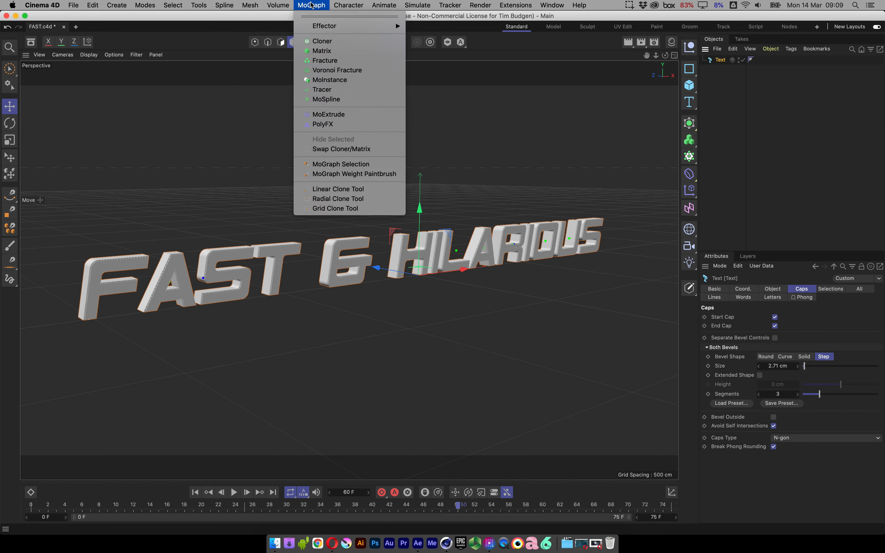
mouse_move(346, 27)
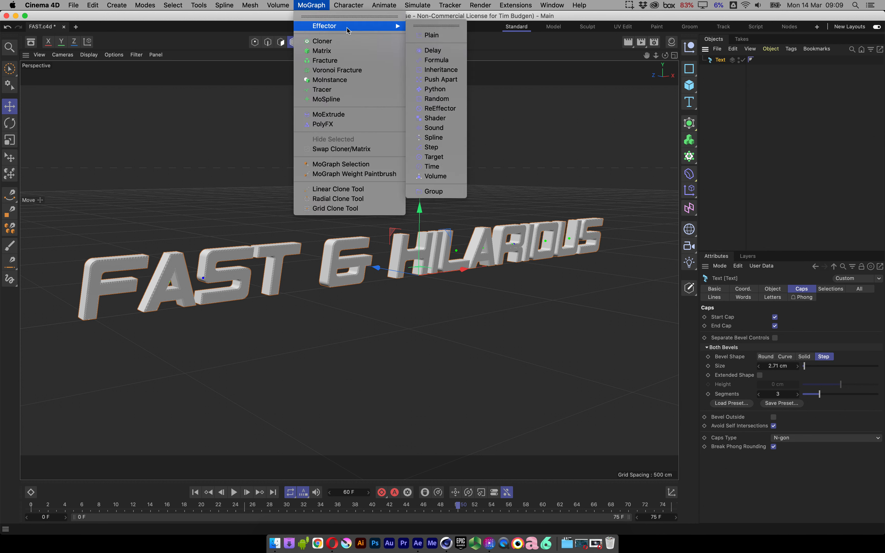
left_click(431, 35)
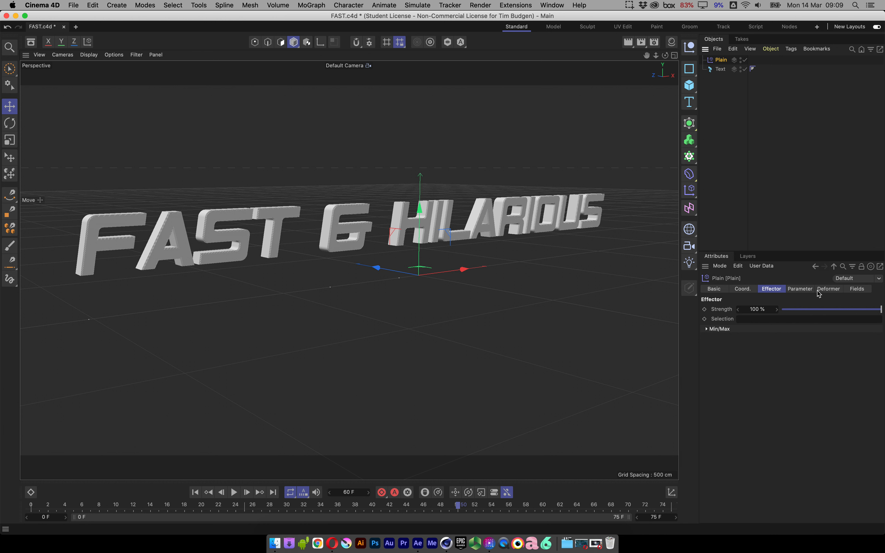
left_click(801, 290)
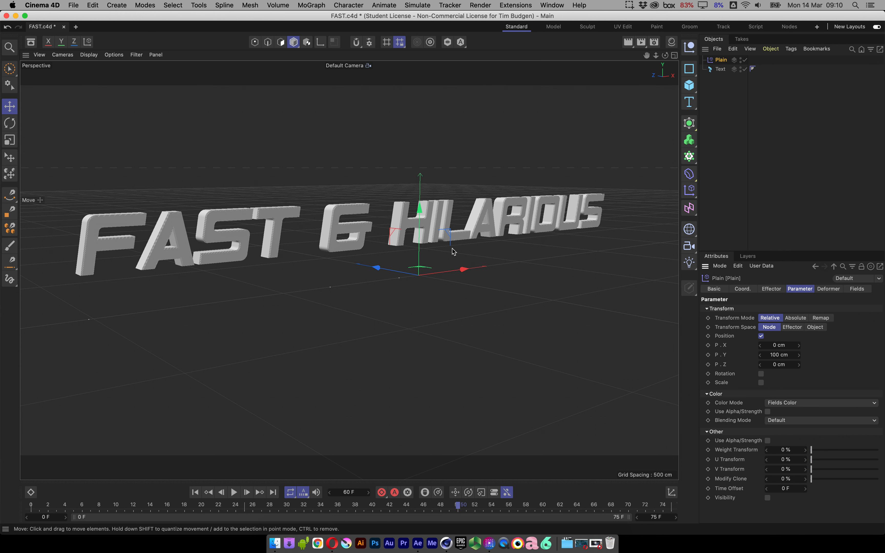
left_click(761, 336)
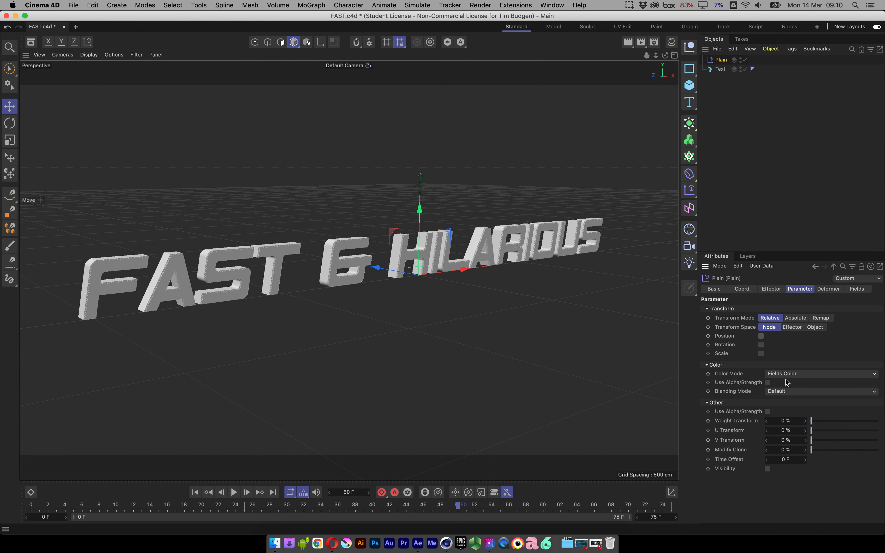
Enable rotation on the Plain effector and set its heading to -90° so every letter turns sideways.
left_click(761, 345)
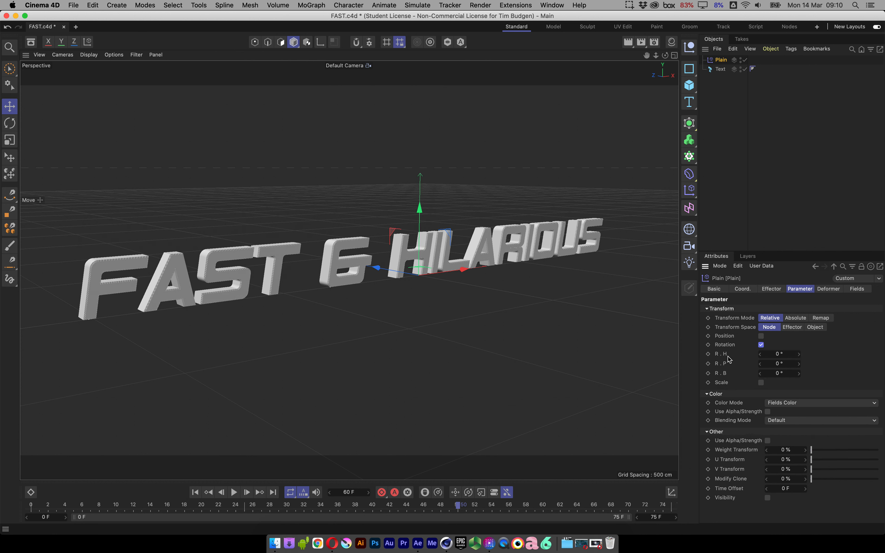
left_click_drag(782, 354, 740, 354)
left_click_drag(545, 256, 503, 244, "alt")
left_click_drag(793, 353, 796, 353)
left_click(792, 354)
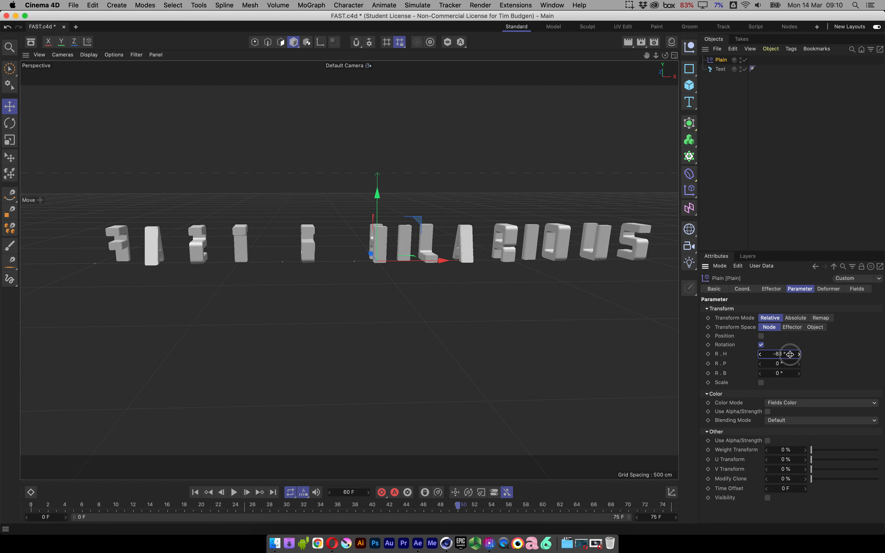
key("Return")
type("-90")
key("Return")
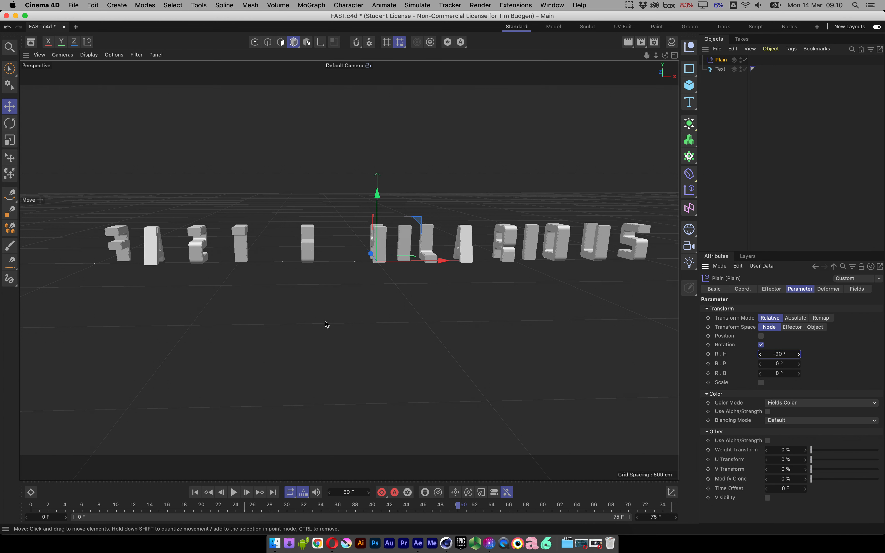
Examine the rotated letters from a few angles, then delete the Plain effector.
mouse_move(326, 348)
left_mouse_down("alt")
mouse_move(353, 342)
mouse_move(320, 359)
mouse_move(314, 391)
mouse_move(336, 350)
mouse_move(320, 311)
mouse_move(365, 320)
mouse_move(360, 341)
mouse_move(295, 330)
mouse_move(335, 336)
left_mouse_up("alt")
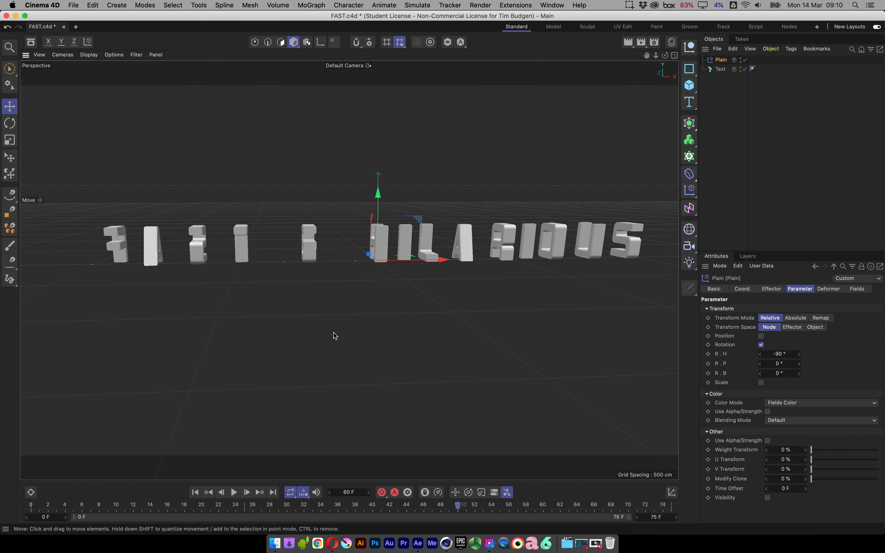
left_click_drag(327, 335, 363, 340, "alt")
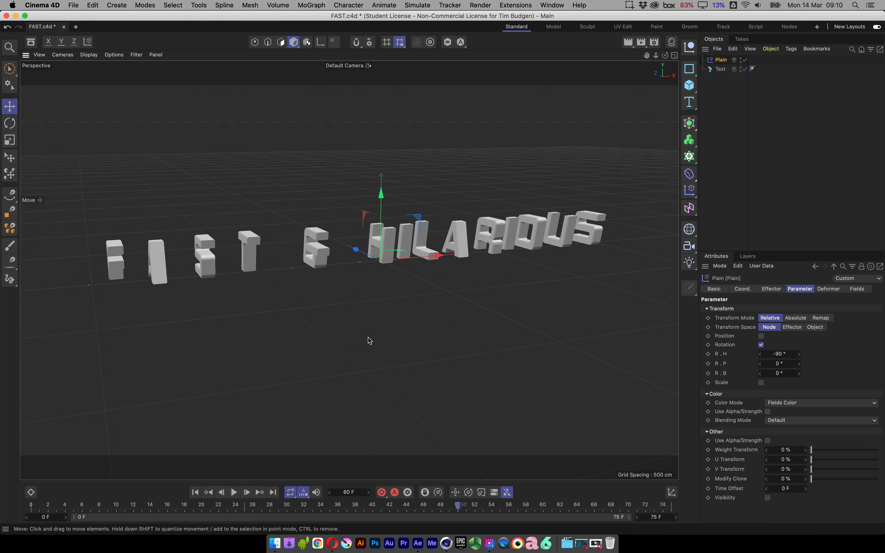
left_click_drag(376, 296, 382, 267, "alt")
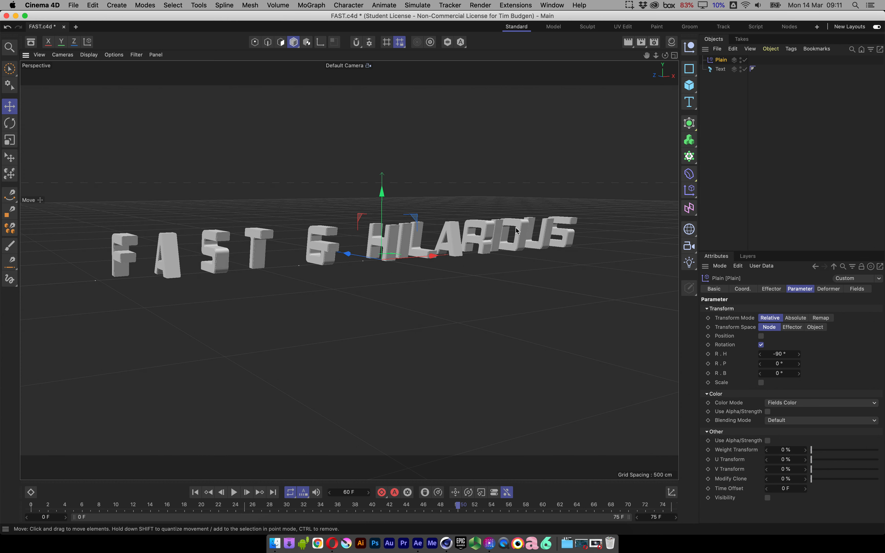
key("Delete")
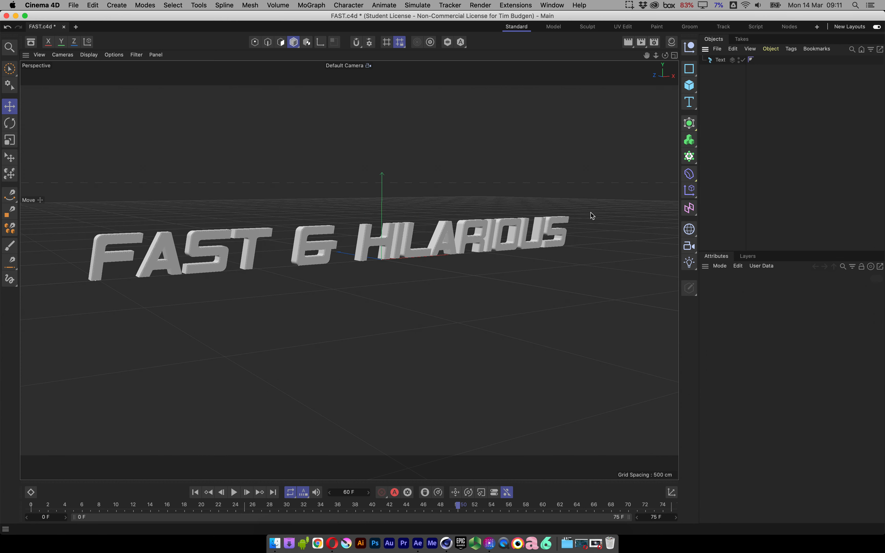
Add a Plain effector without the text selected, with position off, rotation on and a heading of -58°.
left_click_drag(451, 278, 438, 177, "alt")
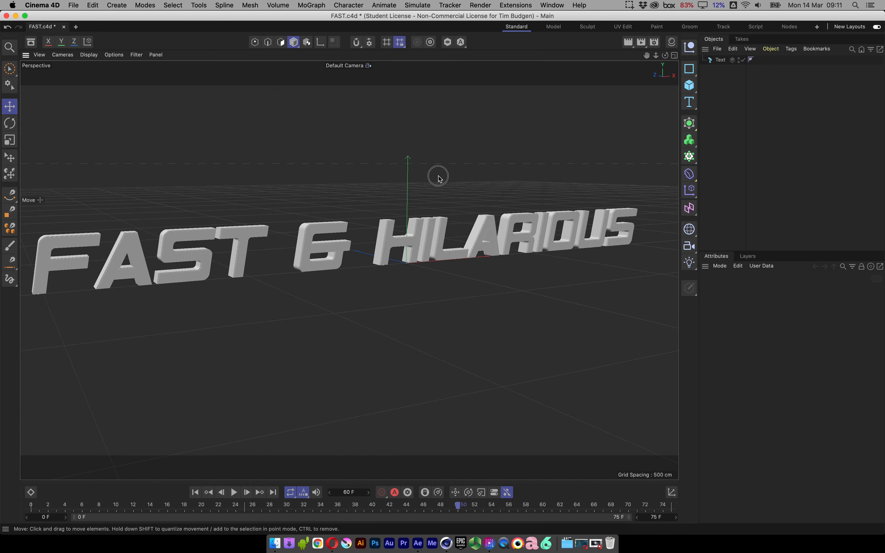
left_click(312, 5)
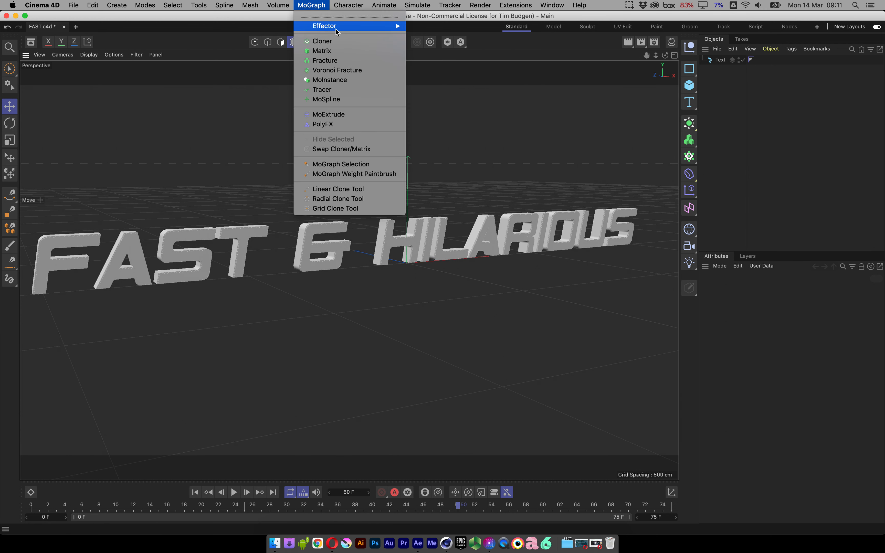
mouse_move(336, 27)
left_click(431, 35)
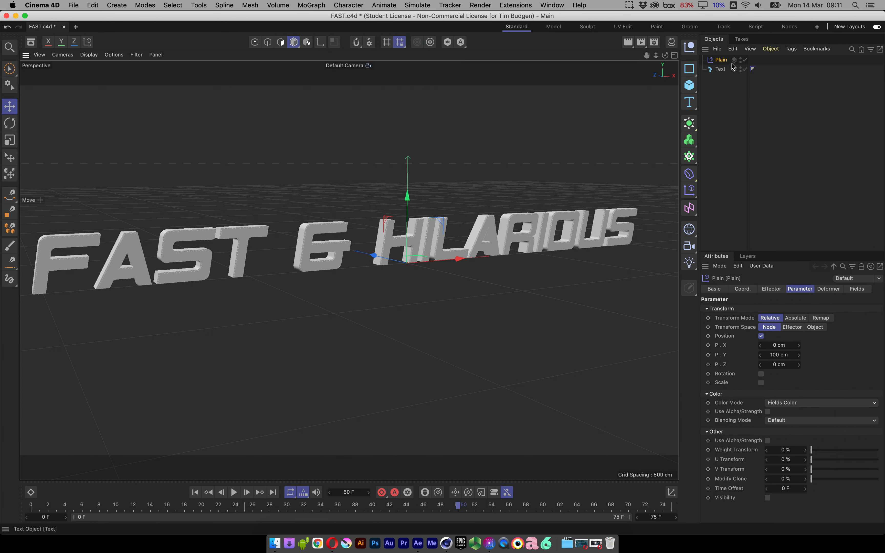
left_click(761, 335)
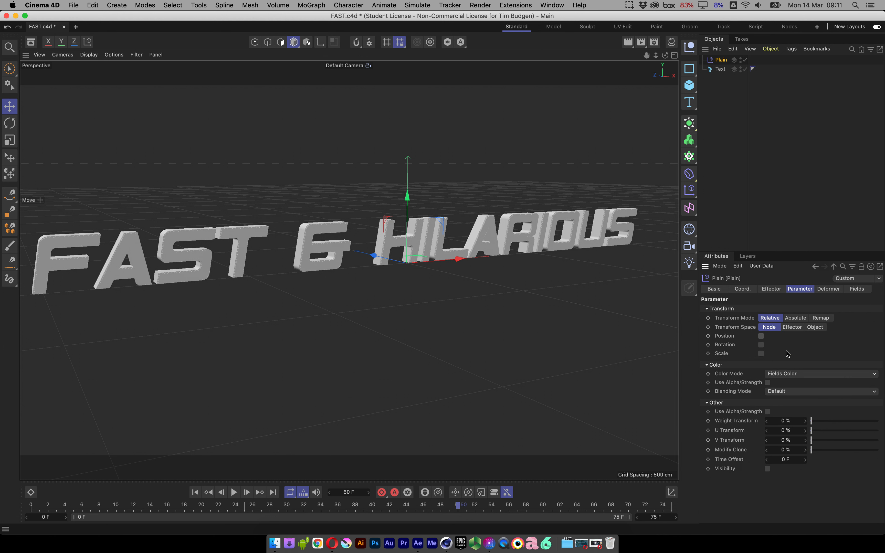
left_click(762, 344)
left_click_drag(779, 354, 758, 354)
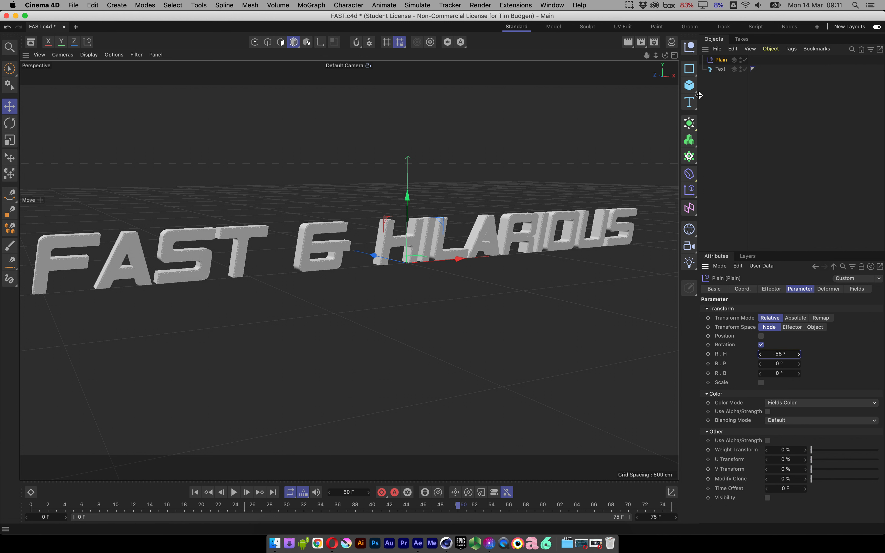
Assign the Plain effector to the text object's Letters effects so it acts on each letter.
left_click(724, 72)
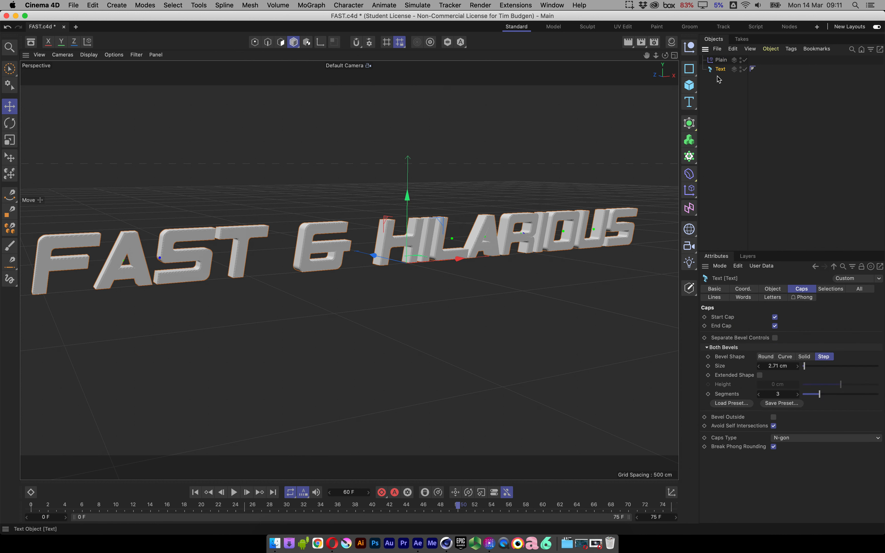
left_click(317, 7)
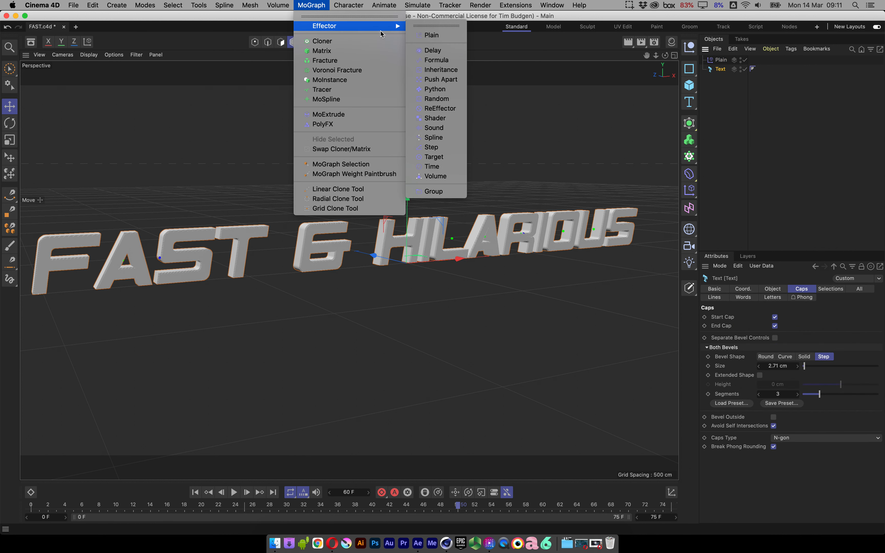
left_click(314, 5)
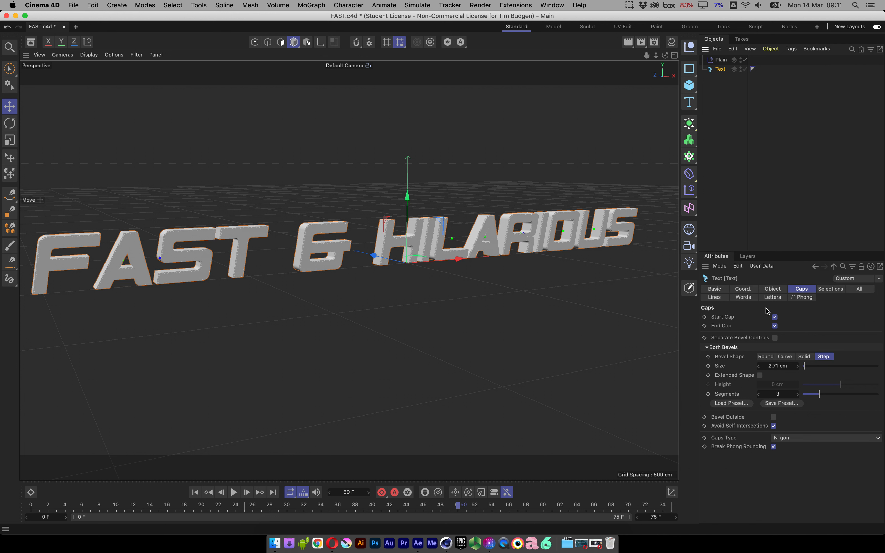
left_click(773, 297)
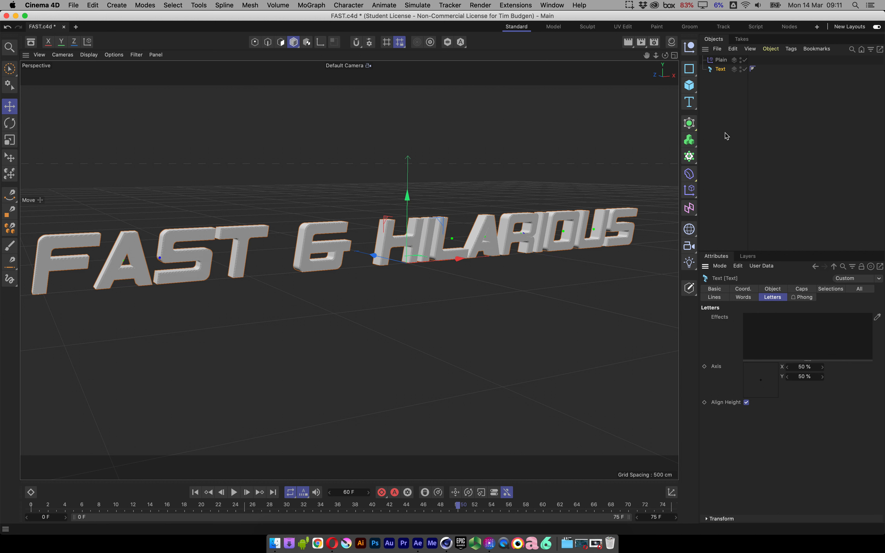
left_click_drag(721, 59, 781, 334)
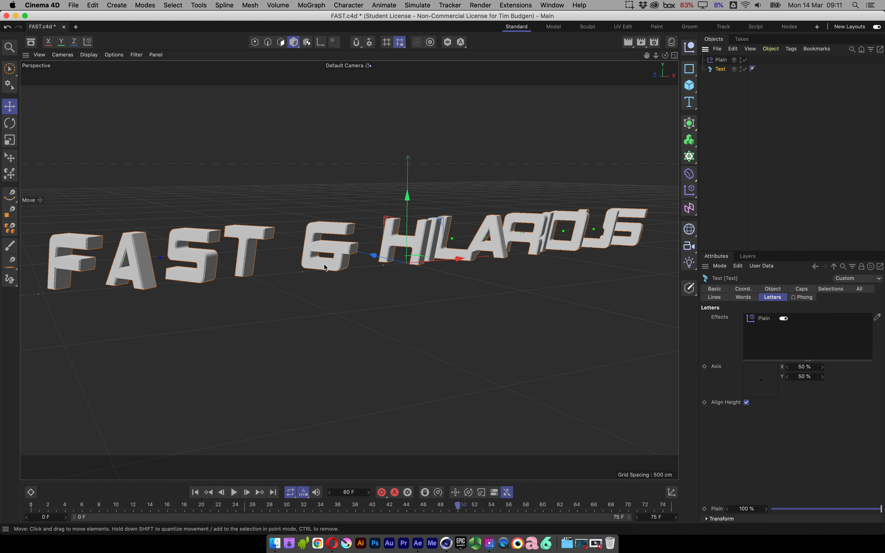
Set the Plain effector's rotation heading to -90° and check the turned letters from the front.
left_click(721, 59)
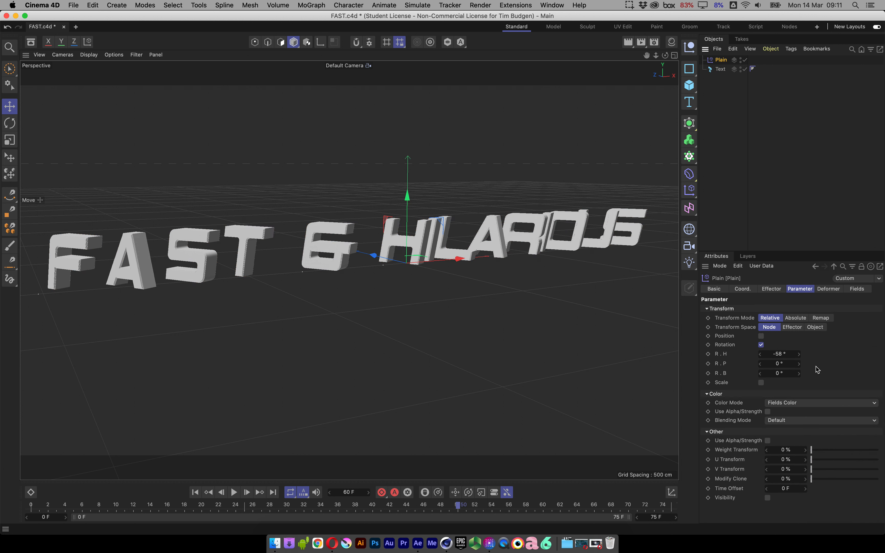
left_click(780, 355)
left_click(792, 356)
key("Return")
left_click_drag(436, 270, 384, 264, "alt")
scroll(388, 262, "down", 3)
middle_click_drag(406, 261, 368, 259, "alt")
left_click_drag(367, 259, 372, 260, "alt")
right_click_drag(373, 260, 410, 263, "alt")
mouse_move(410, 262)
middle_mouse_down("alt")
mouse_move(377, 264)
mouse_move(402, 270)
middle_mouse_up("alt")
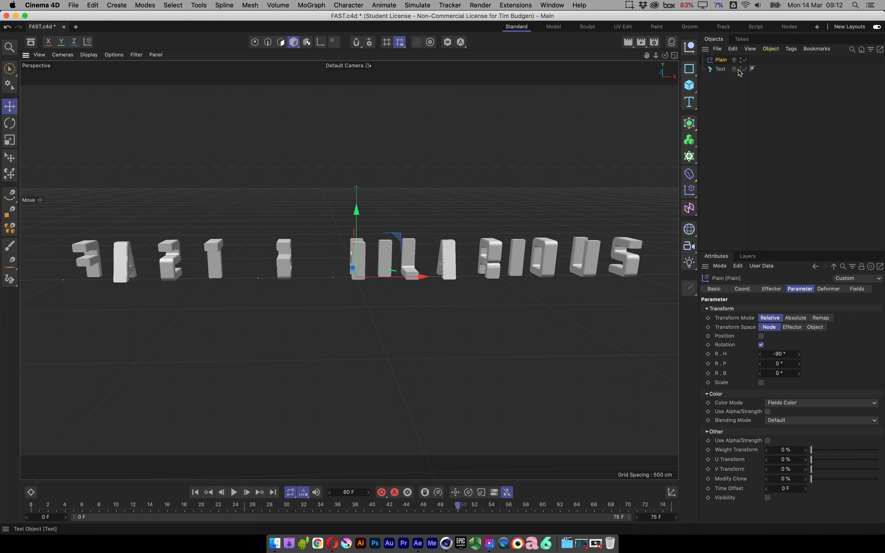
Add a Linear Field to the Plain effector to limit which letters are rotated.
left_click(720, 60)
left_click(857, 289)
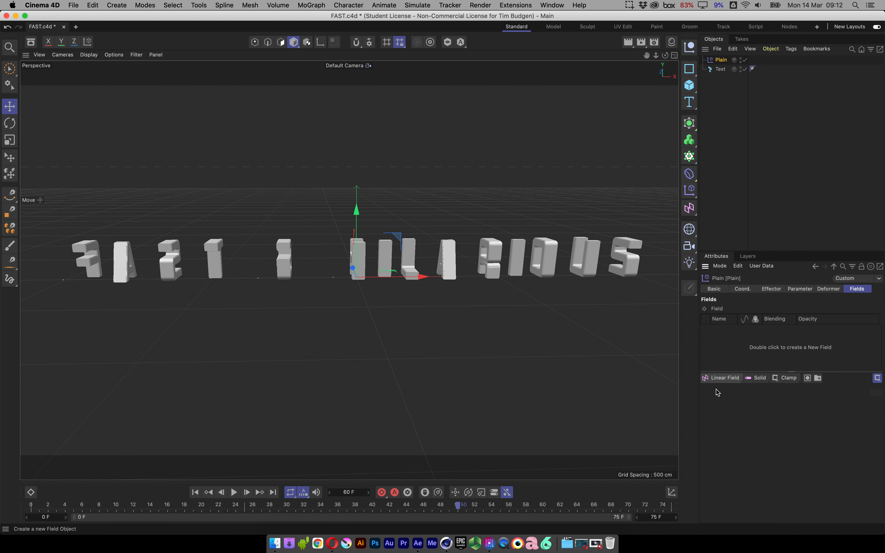
left_click(724, 378)
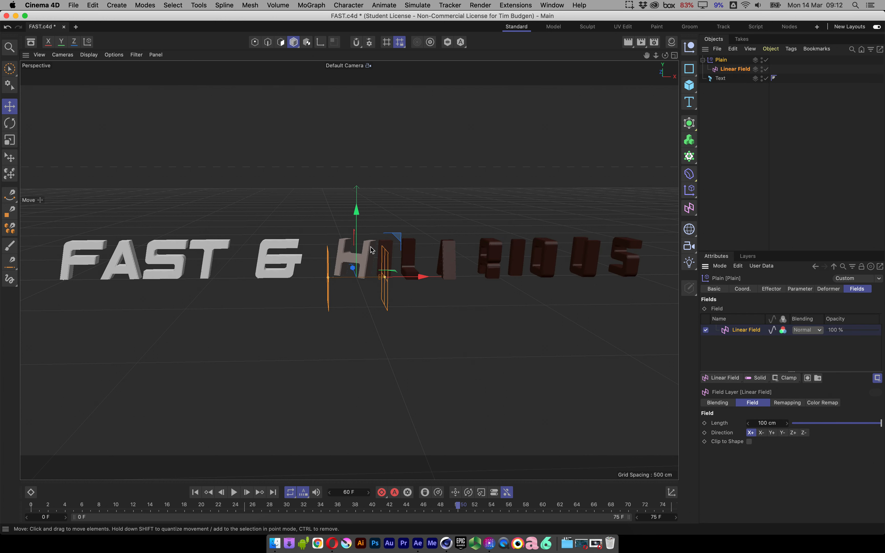
left_click_drag(388, 265, 351, 281, "alt")
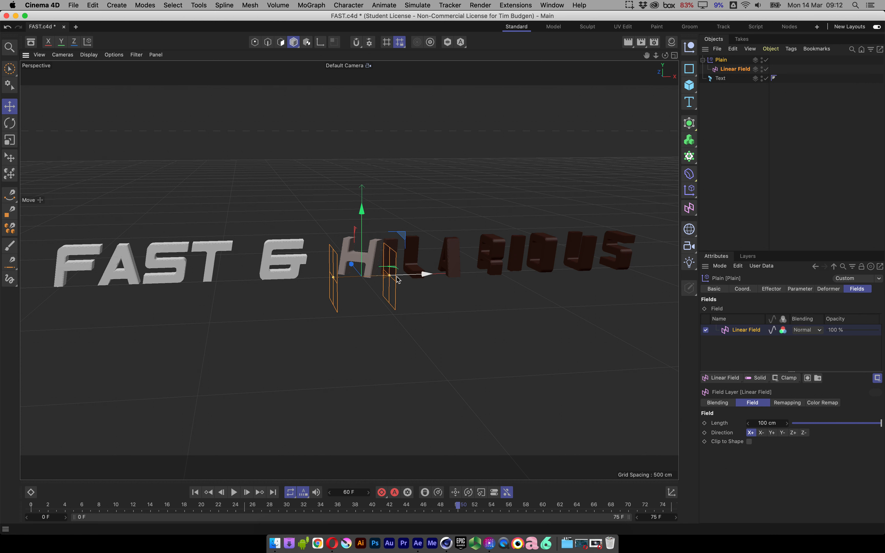
left_click_drag(394, 271, 382, 273, "alt")
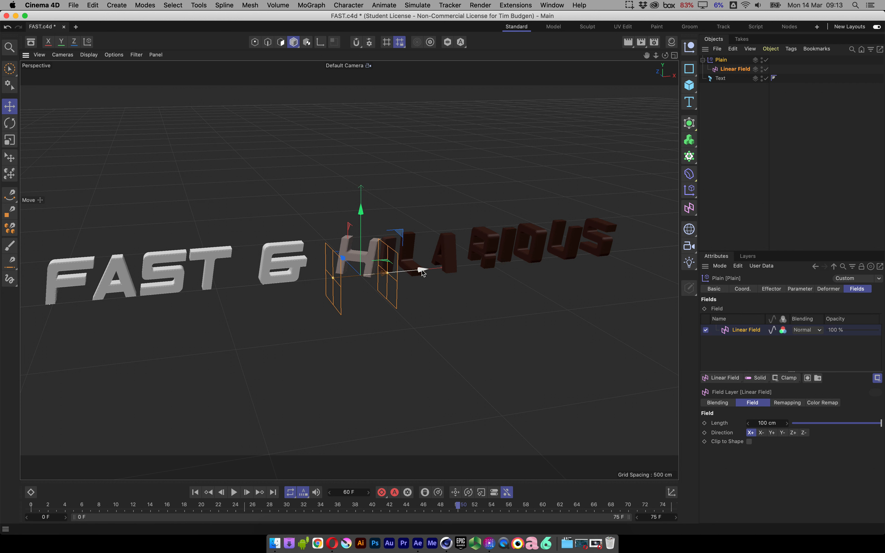
Try moving and stretching the linear field along the title, ending with a length of 77.607 cm around the H.
mouse_move(422, 273)
left_mouse_down()
mouse_move(103, 297)
mouse_move(570, 270)
mouse_move(548, 283)
mouse_move(121, 298)
mouse_move(572, 298)
mouse_move(291, 310)
mouse_move(474, 314)
mouse_move(332, 315)
mouse_move(440, 316)
left_mouse_up()
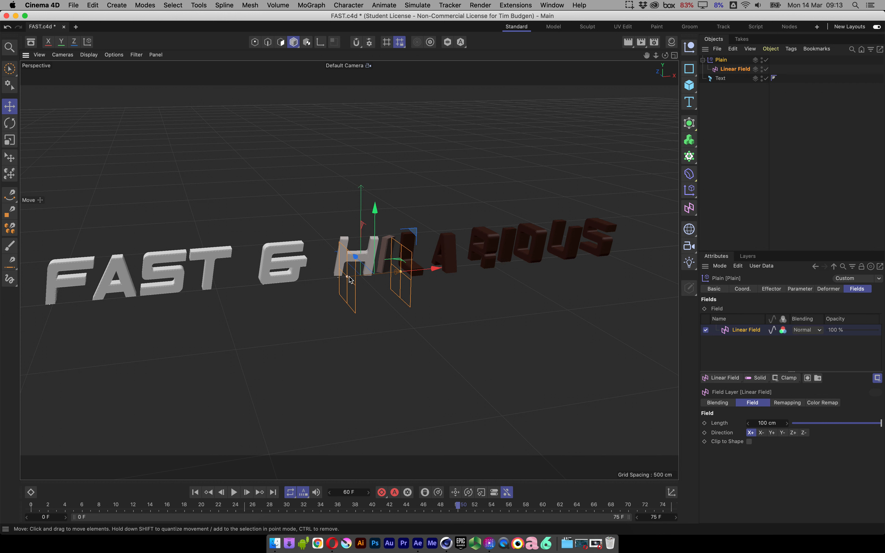
left_click_drag(350, 275, 219, 297)
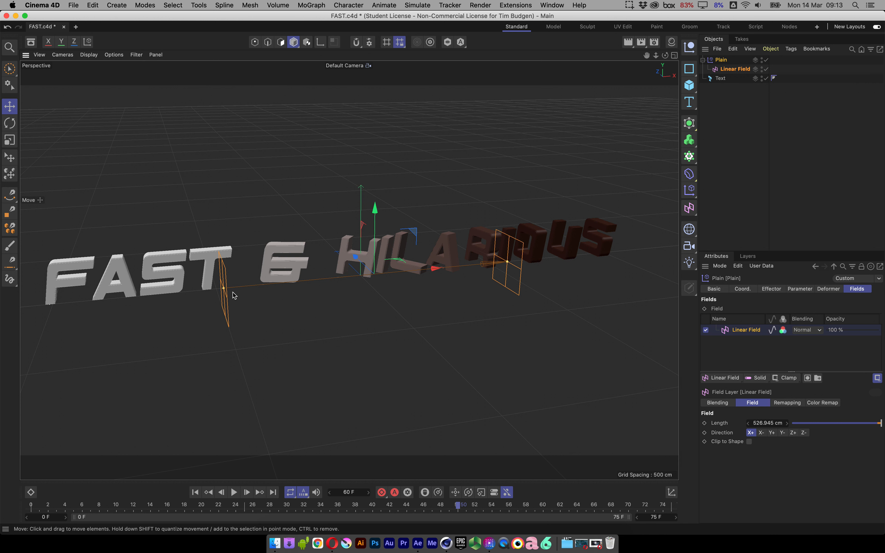
left_click_drag(440, 269, 429, 321)
left_click_drag(208, 289, 342, 294)
left_click_drag(419, 273, 333, 277)
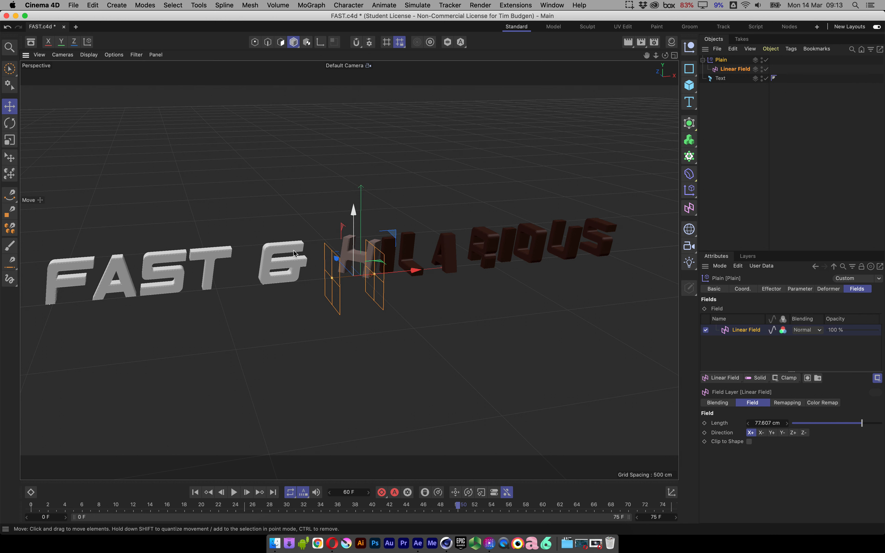
left_click_drag(382, 282, 439, 389, "alt")
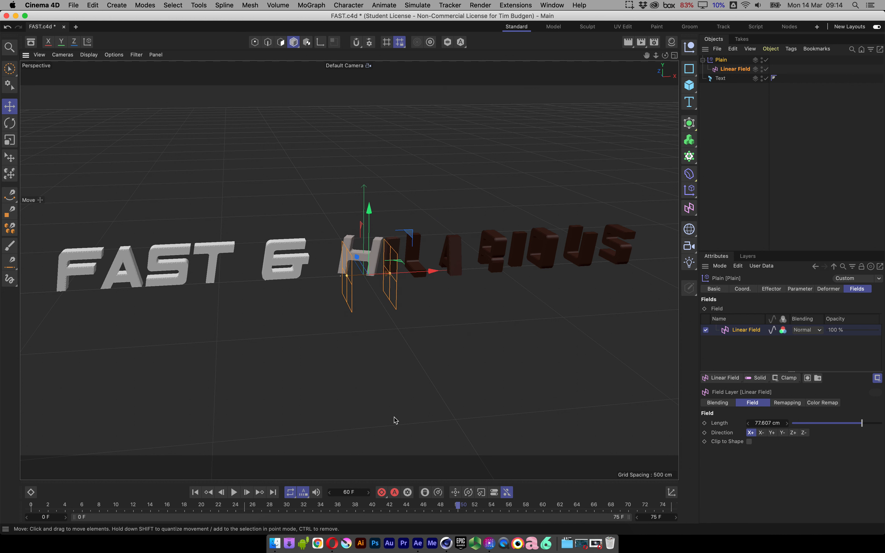
Go to frame 0 and move the linear field along X to just before the F of FAST.
left_click(49, 506)
mouse_move(47, 507)
left_mouse_down()
mouse_move(79, 510)
mouse_move(33, 511)
left_mouse_up()
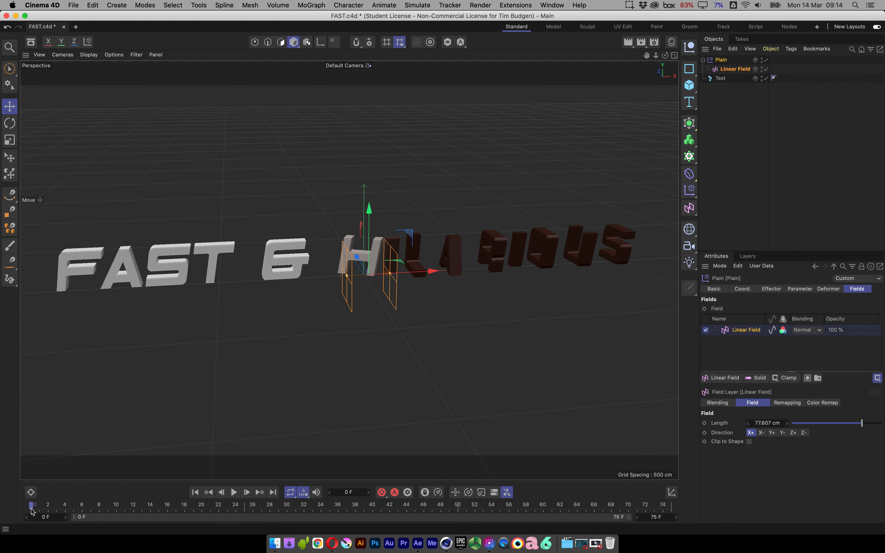
scroll(400, 322, "down", 3)
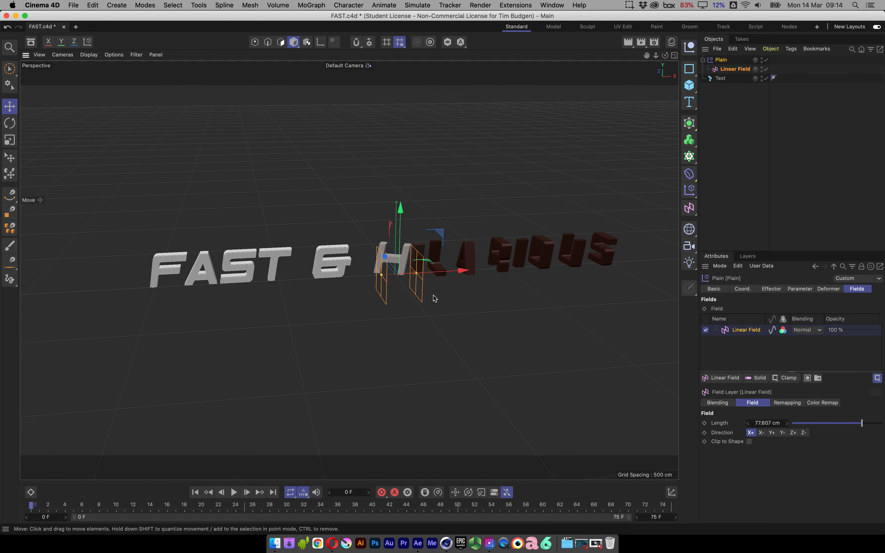
left_click_drag(399, 274, 207, 294)
left_click_drag(234, 305, 231, 284, "alt")
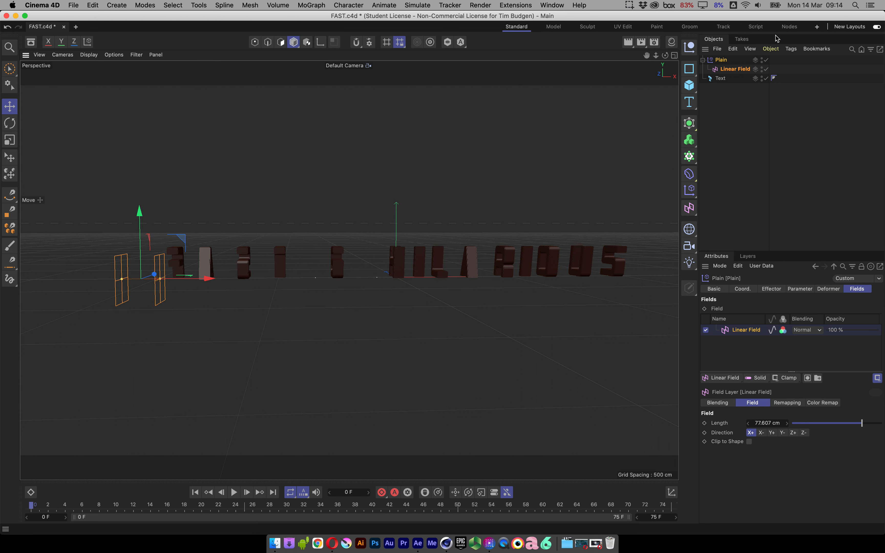
Keyframe the linear field just before the F at frame 0 and just past the final S of HILARIOUS at frame 50.
left_click(744, 69)
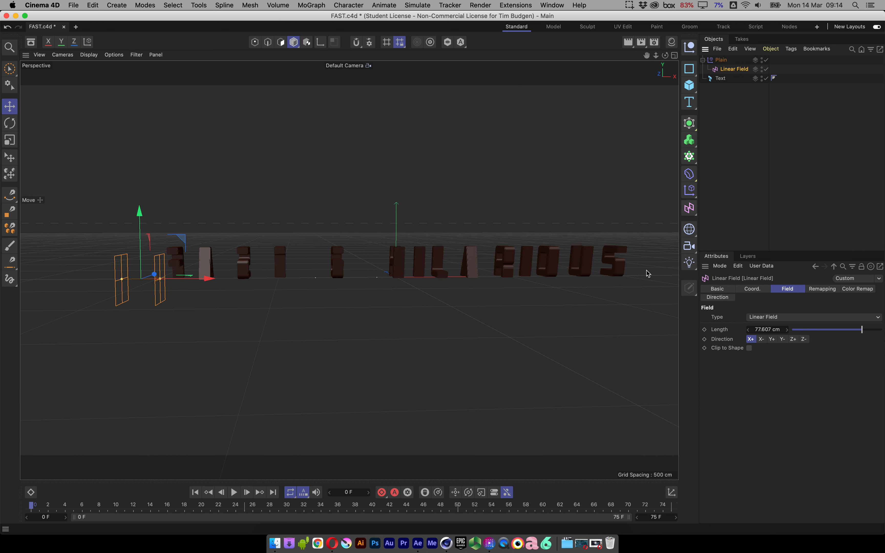
left_click(383, 494)
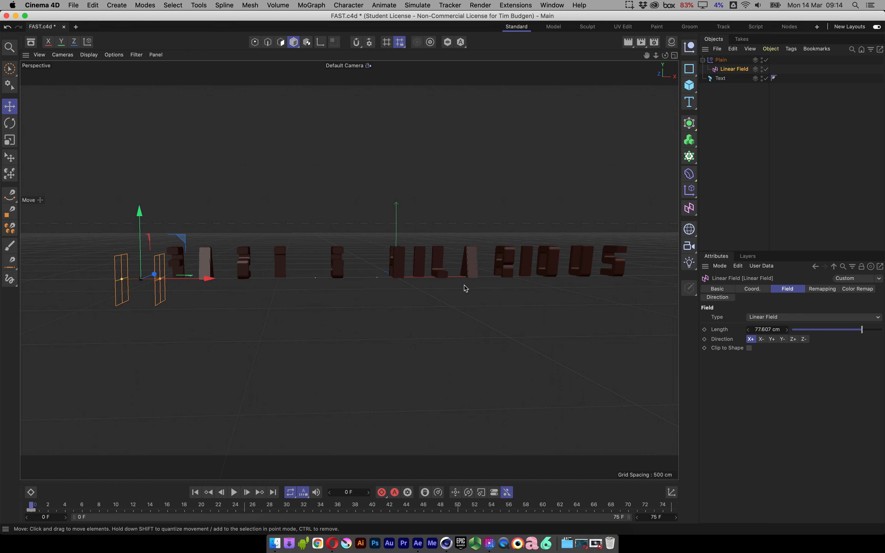
left_click_drag(36, 507, 463, 504)
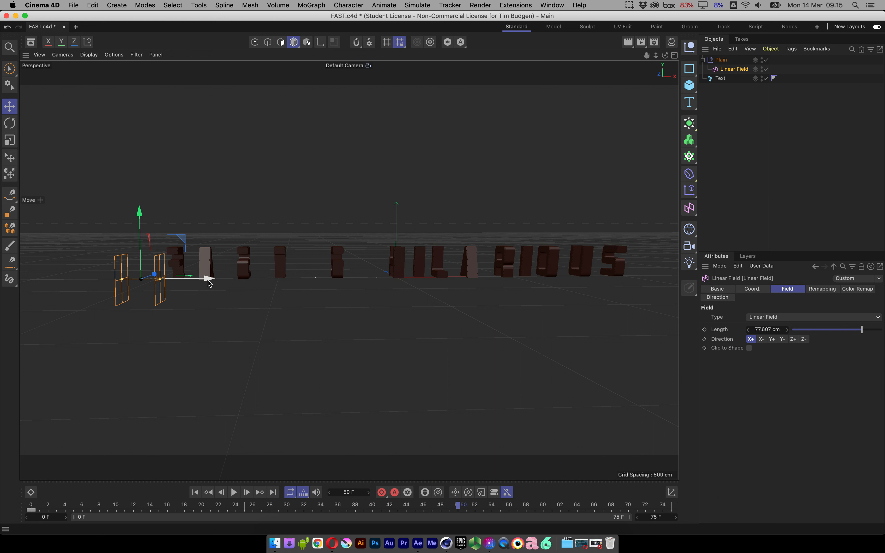
left_click_drag(209, 282, 696, 294)
middle_click_drag(388, 269, 262, 270, "alt")
right_click_drag(367, 272, 435, 261, "alt")
left_click_drag(435, 262, 394, 288, "alt")
middle_click_drag(394, 288, 349, 295, "alt")
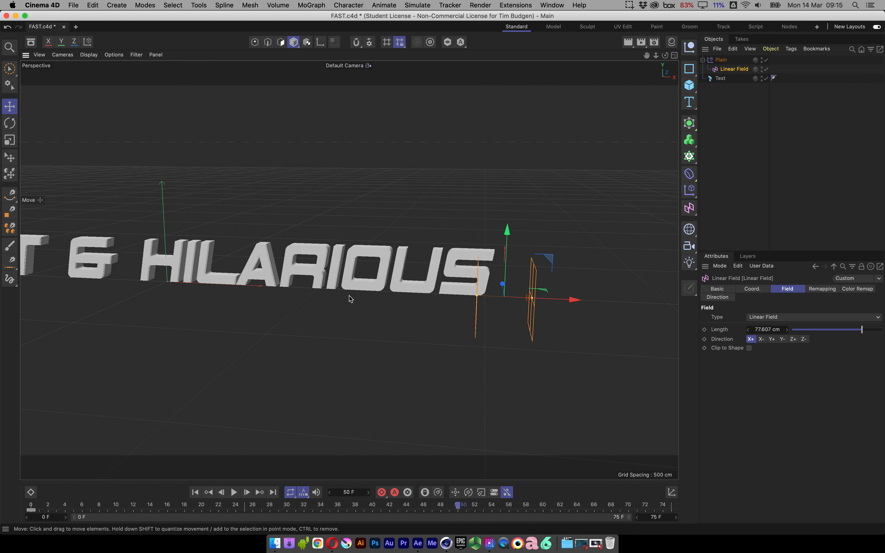
mouse_move(570, 302)
left_mouse_down()
mouse_move(579, 301)
mouse_move(541, 299)
mouse_move(580, 304)
left_mouse_up()
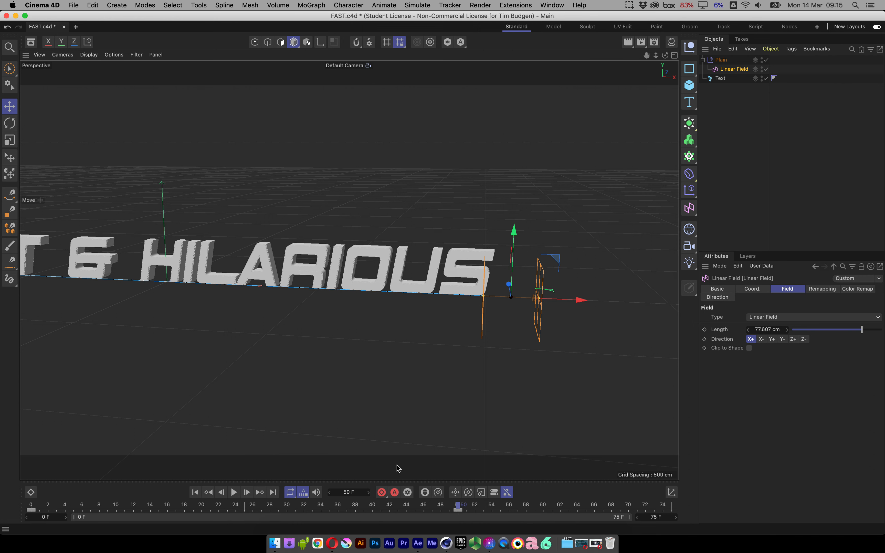
View the whole title at an angle and play the field animation from frame 0 to check how the letters turn.
left_click_drag(353, 341, 460, 311, "alt")
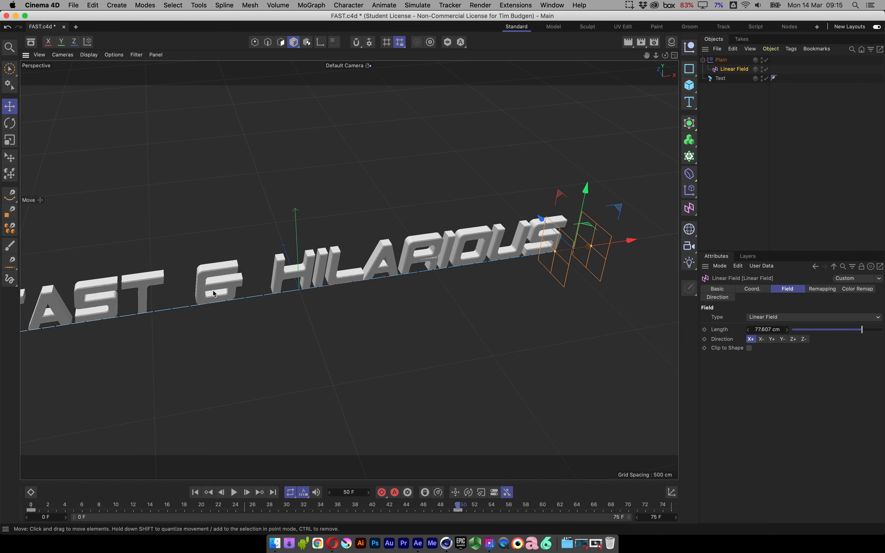
right_click_drag(564, 283, 487, 287, "alt")
middle_click_drag(487, 287, 471, 271, "alt")
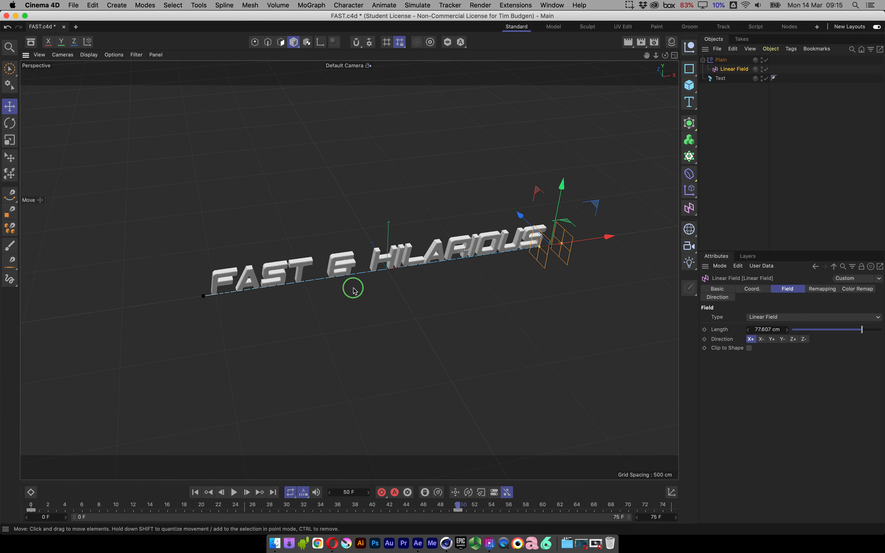
right_click_drag(353, 289, 380, 281, "alt")
right_click_drag(533, 265, 484, 275, "alt")
middle_click_drag(484, 275, 382, 293, "alt")
left_click_drag(382, 294, 415, 259, "alt")
right_click_drag(412, 267, 424, 266, "alt")
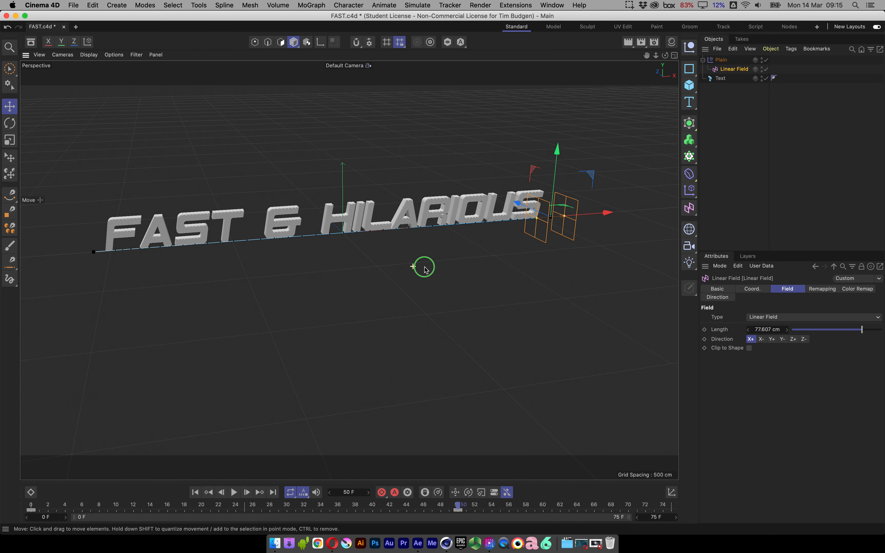
middle_click_drag(424, 270, 444, 294, "alt")
left_click(195, 492)
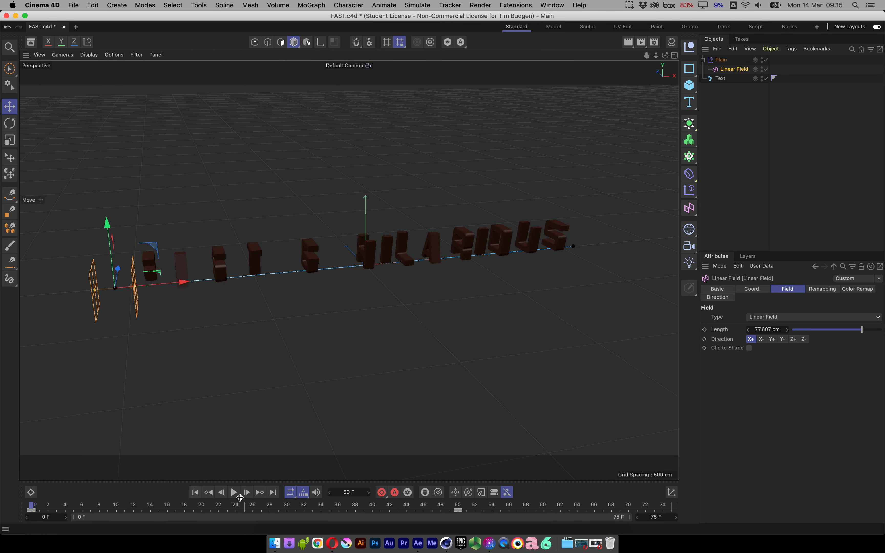
left_click(234, 492)
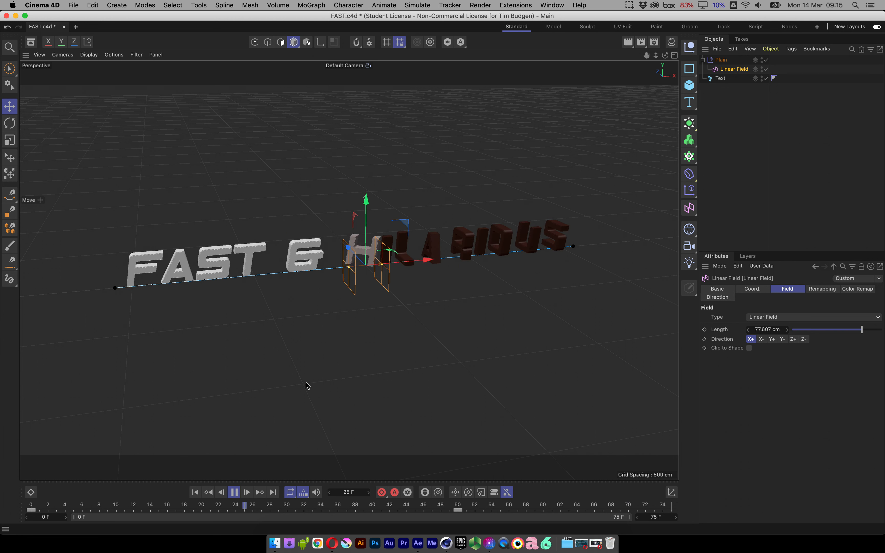
left_click(233, 492)
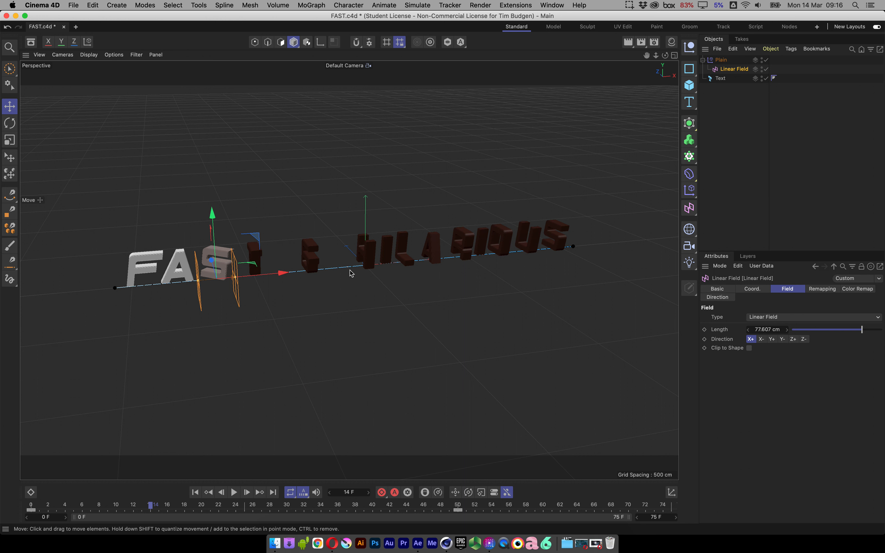
Add a Delay effector to the Text object.
right_click_drag(301, 340, 333, 336, "alt")
middle_click_drag(333, 336, 324, 357, "alt")
right_click_drag(324, 357, 319, 355, "alt")
middle_click_drag(320, 355, 330, 351, "alt")
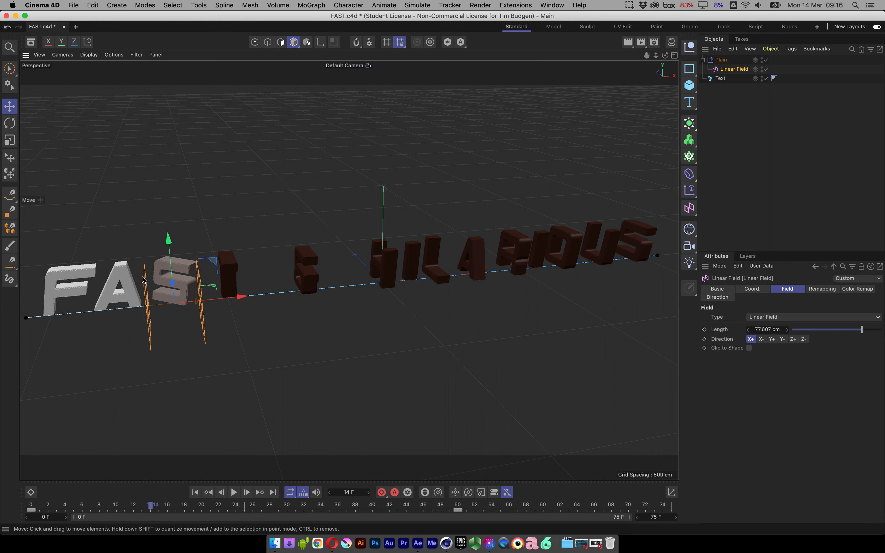
left_click(719, 79)
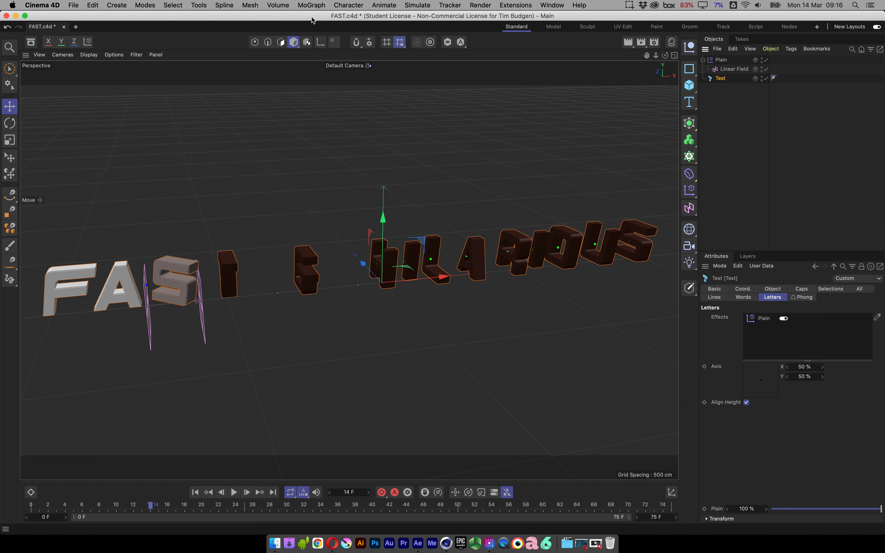
left_click(319, 6)
mouse_move(325, 27)
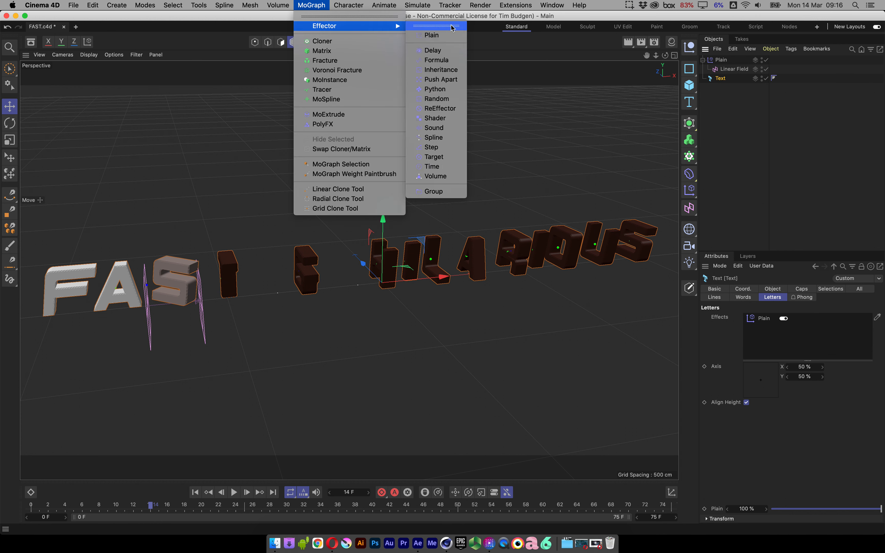
left_click(439, 51)
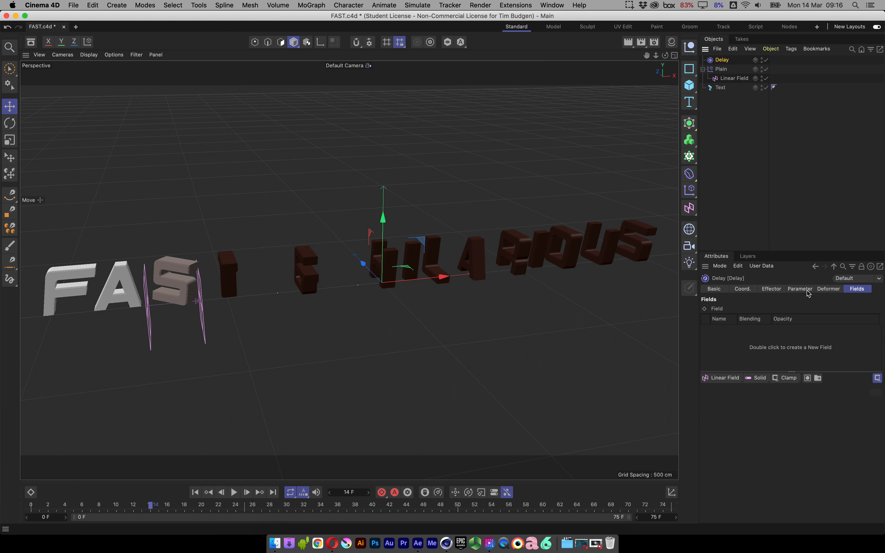
Set the Delay effector's mode to Spring and play the animation from frame 0.
left_click(770, 289)
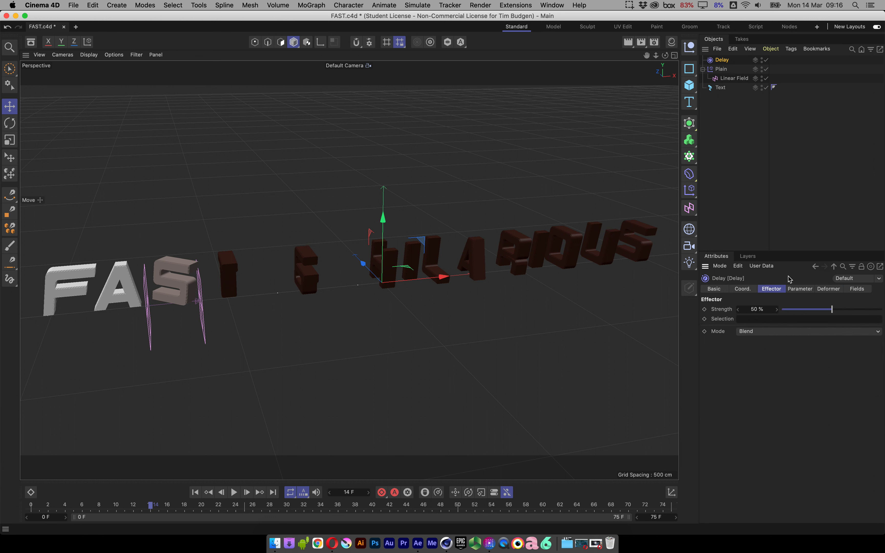
left_click(760, 336)
left_click(771, 358)
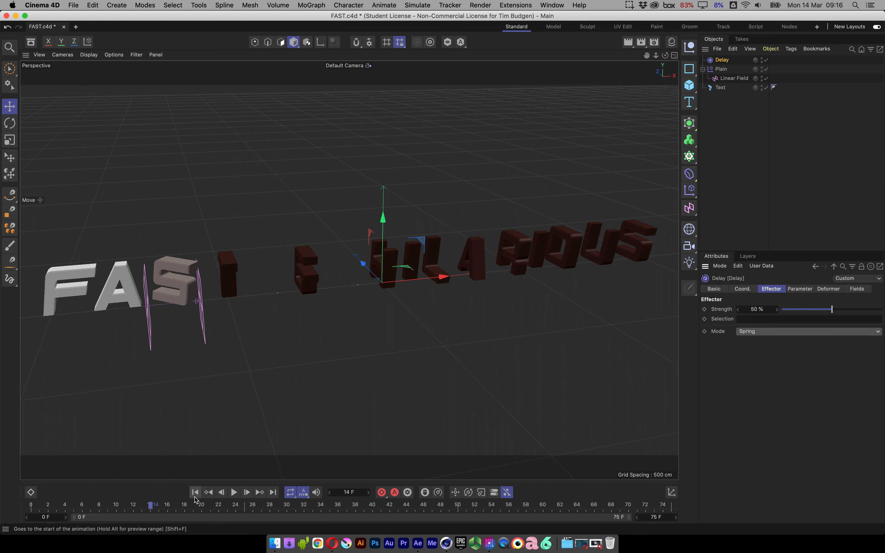
left_click(195, 497)
left_click(234, 492)
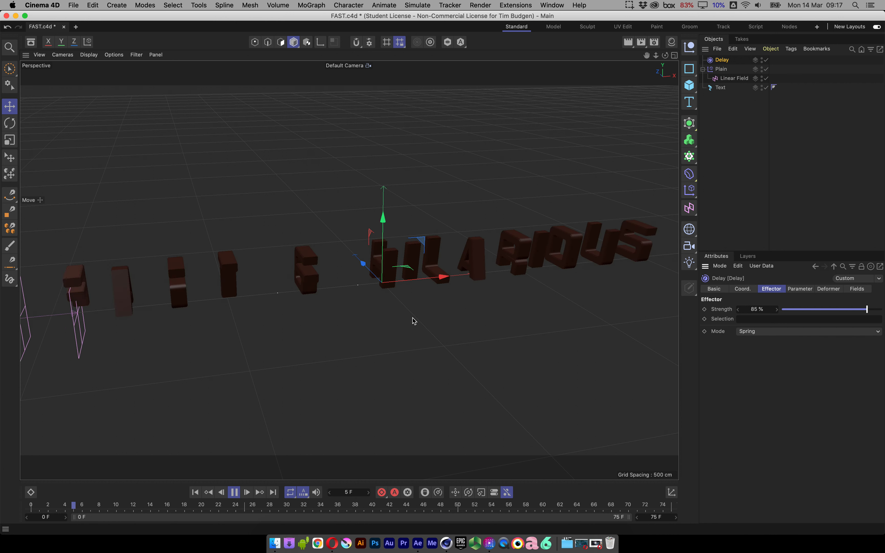
Try Delay effector strengths of 31%, 52% and 56% during playback, ending with the strength set to 60%.
left_click_drag(867, 310, 816, 310)
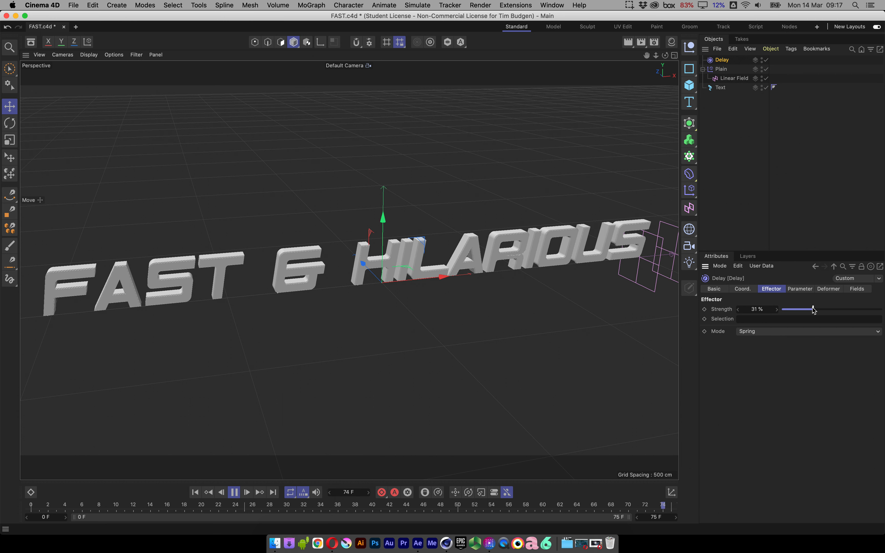
left_click_drag(813, 310, 820, 310)
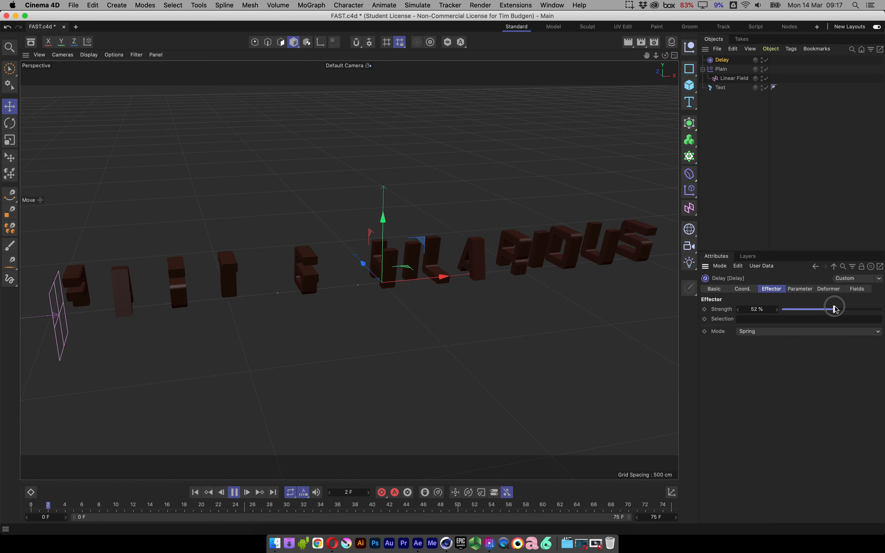
left_click_drag(837, 306, 838, 306)
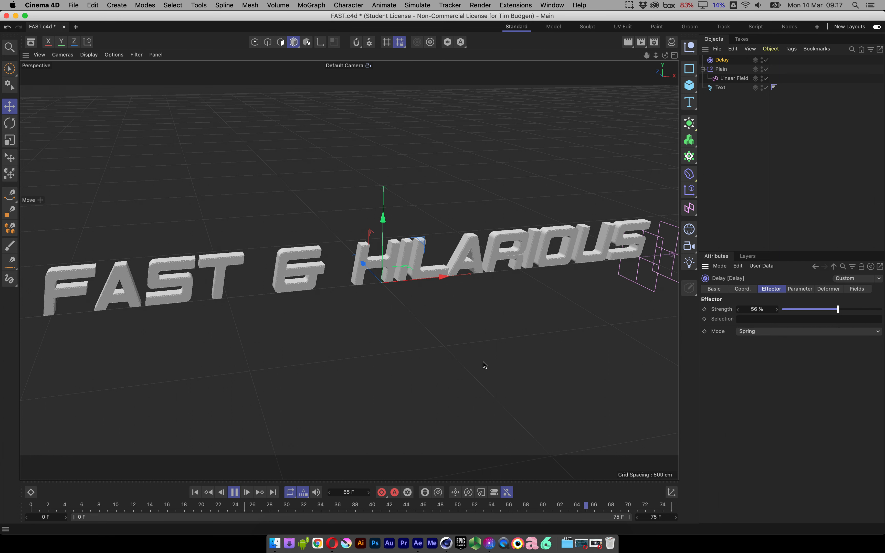
double_click(761, 309)
type("6")
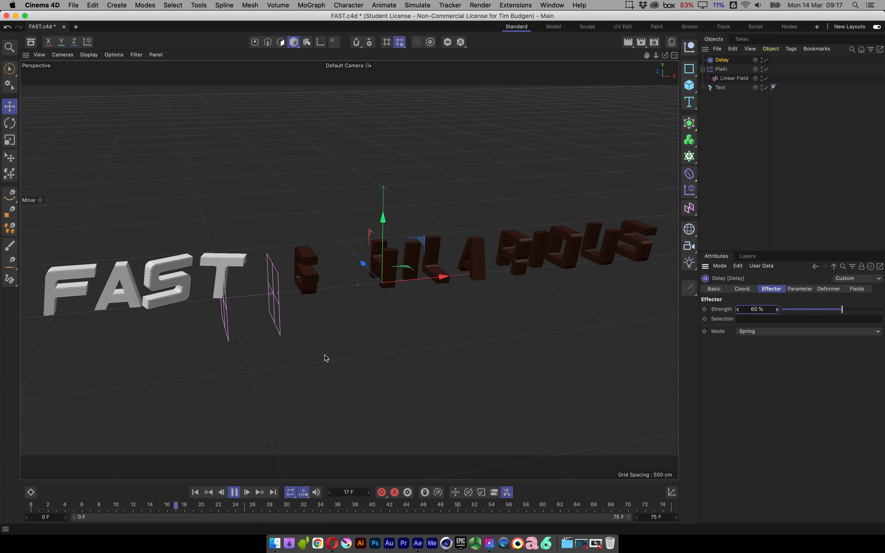